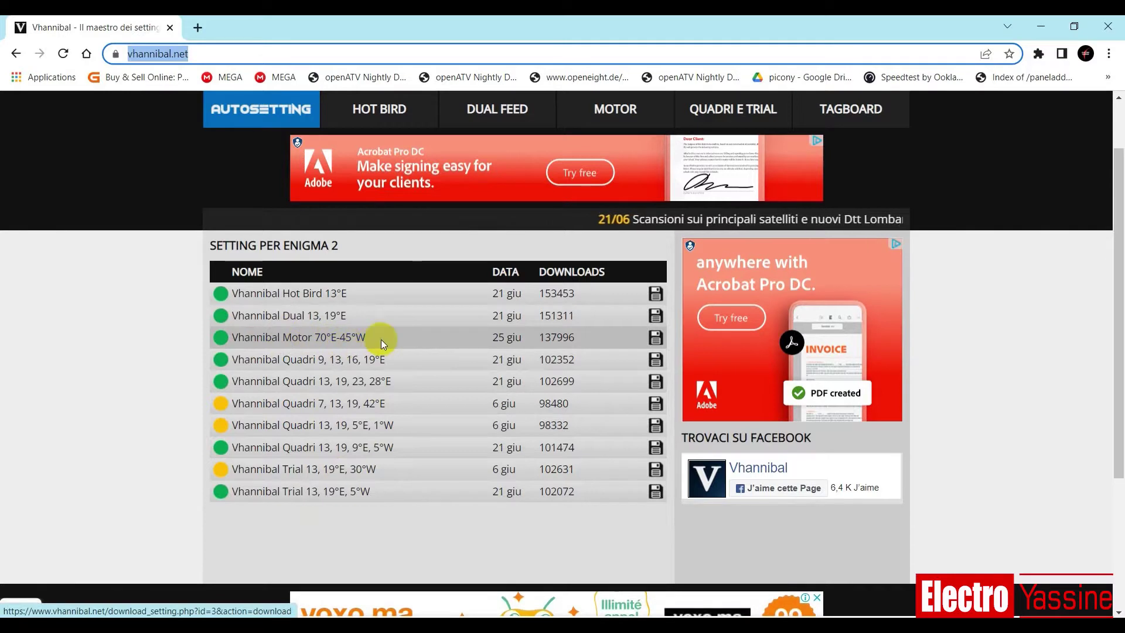
Download the Vhannibal Motor 70°E-45°W settings zip (25 giu) through IDM.
double_click(509, 343)
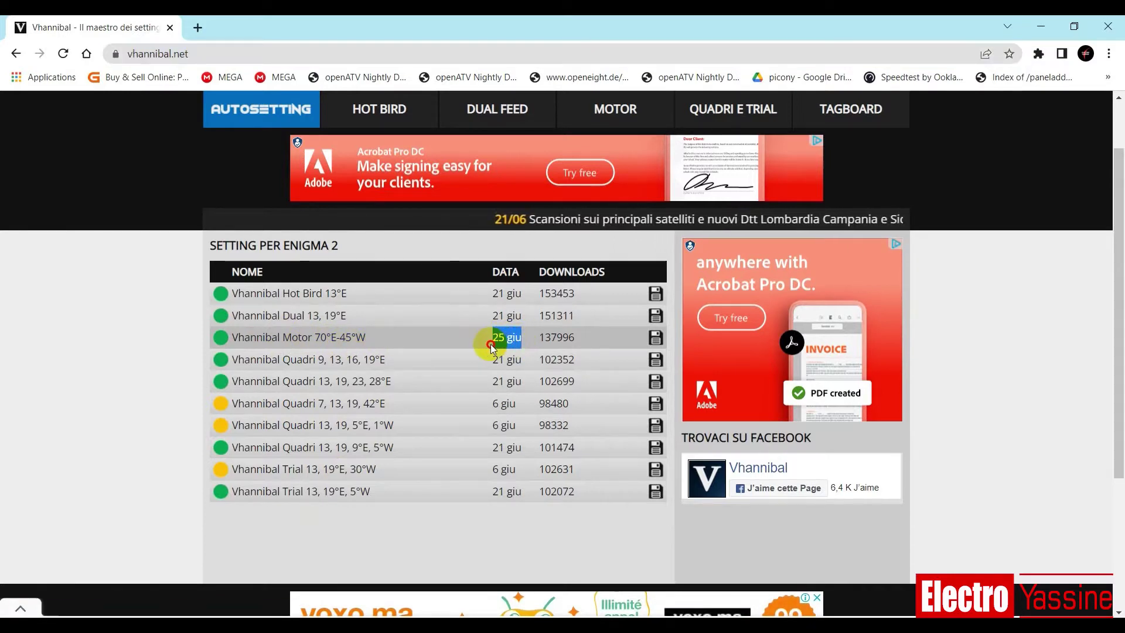
click(195, 349)
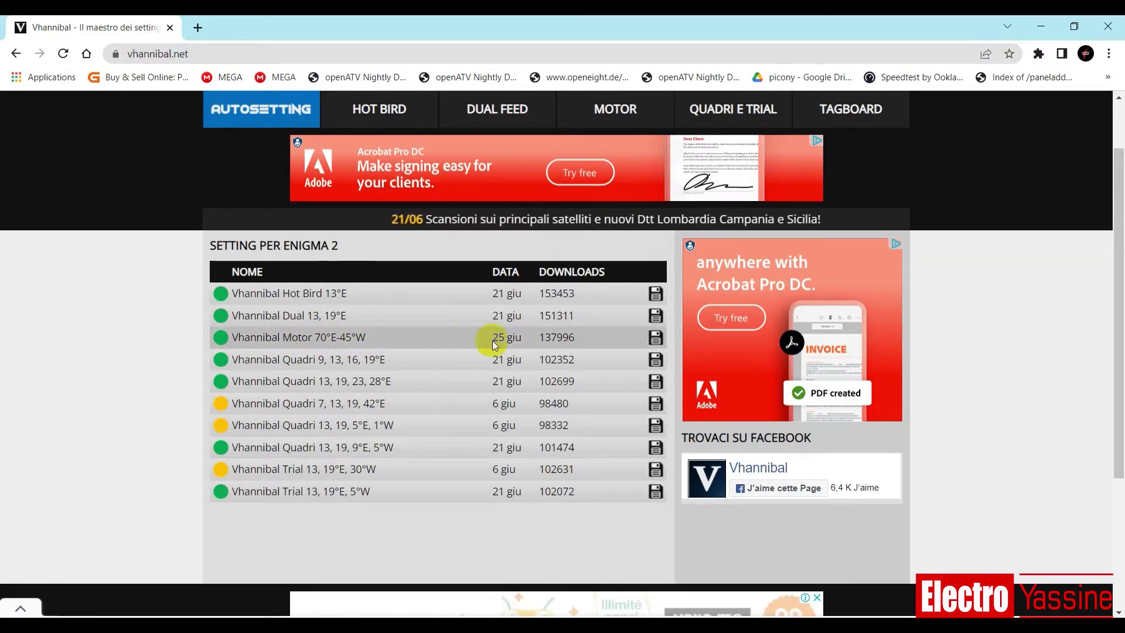
click(279, 339)
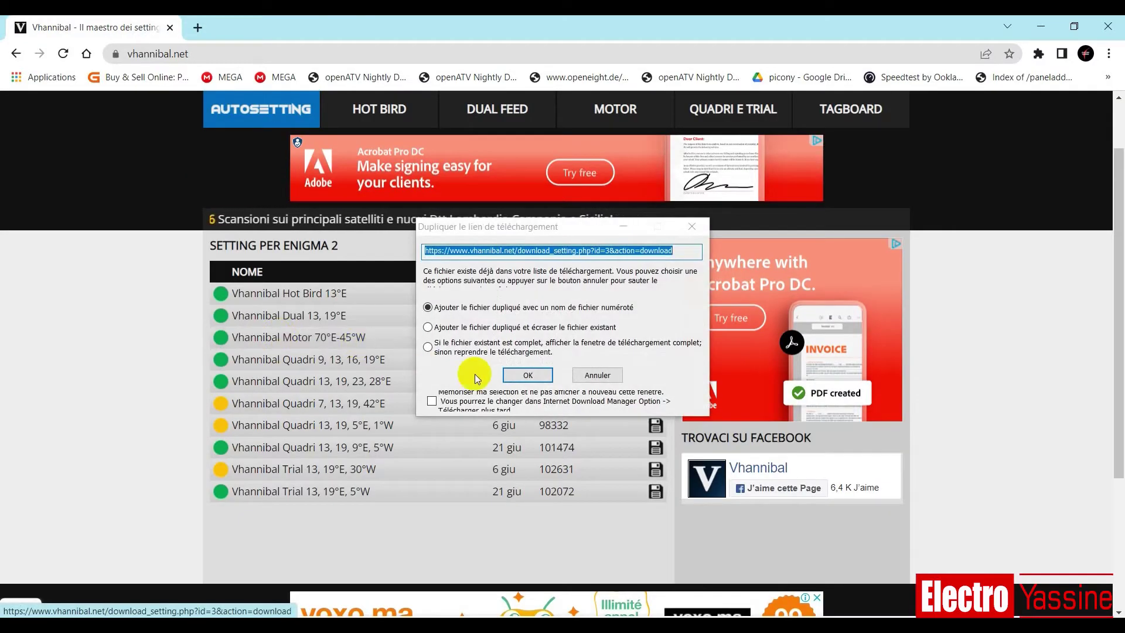
click(530, 375)
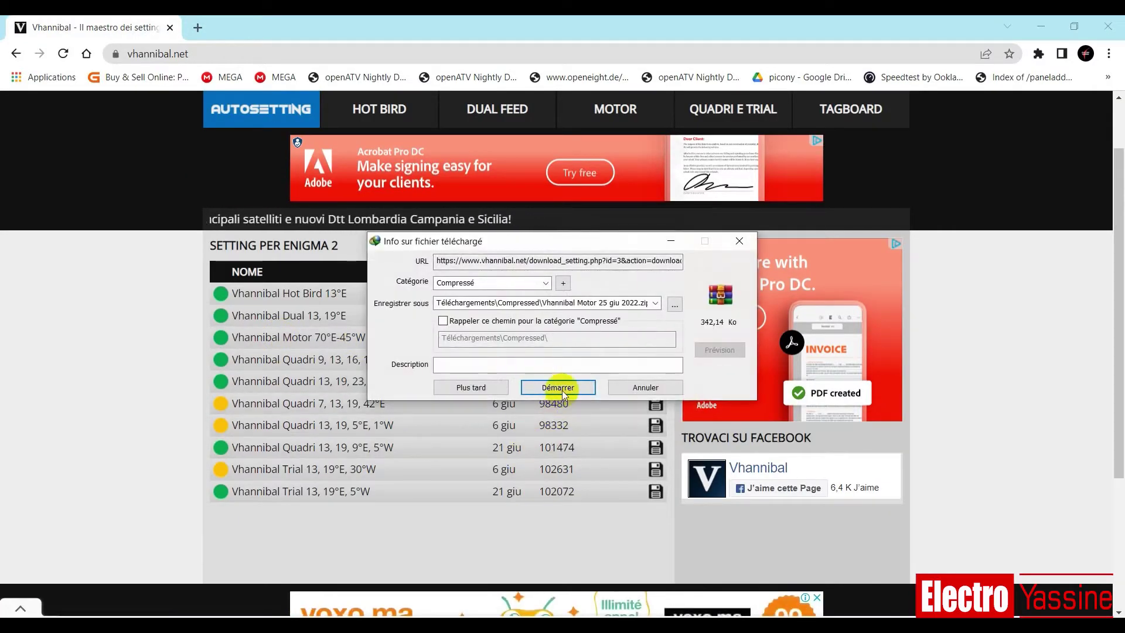
click(557, 387)
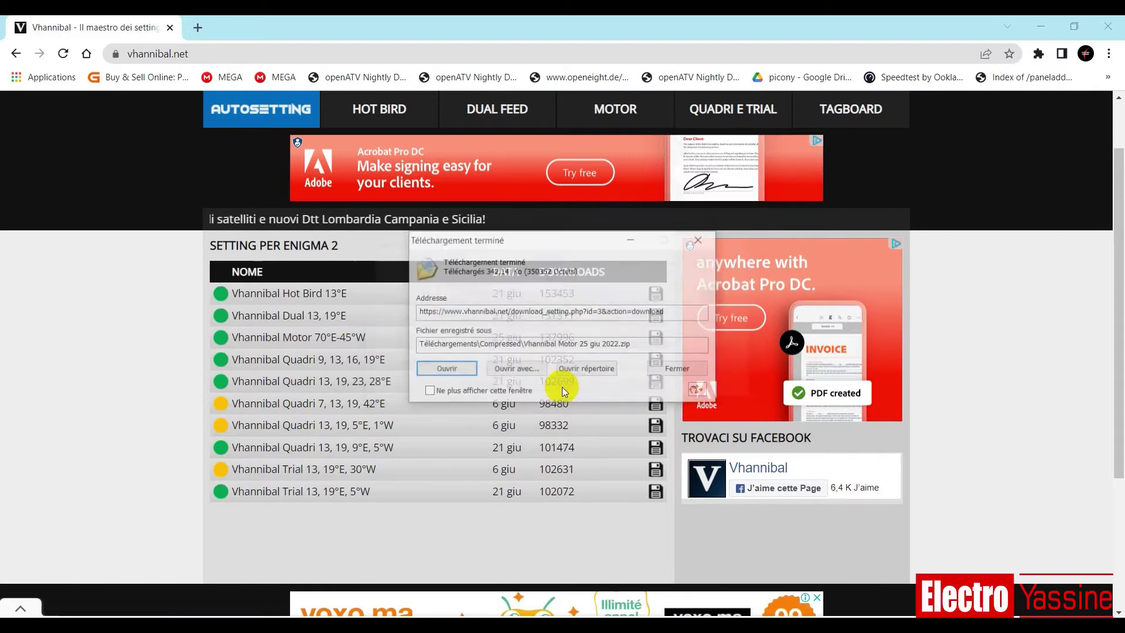
click(700, 239)
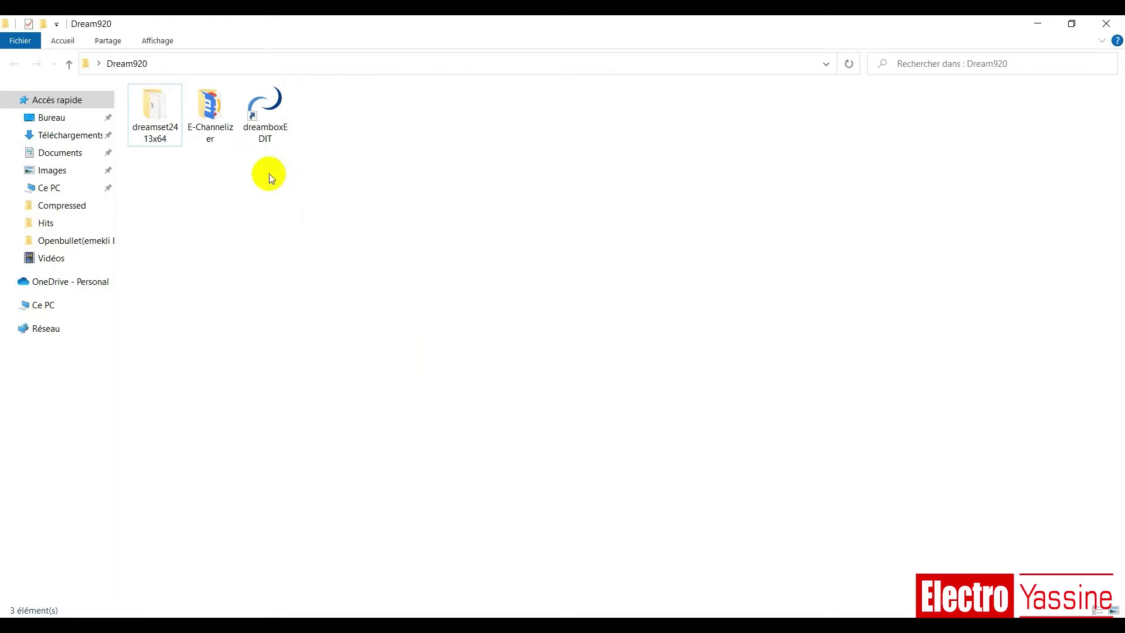
Launch dreamboxEDIT from its shortcut in the Dream920 folder.
click(254, 126)
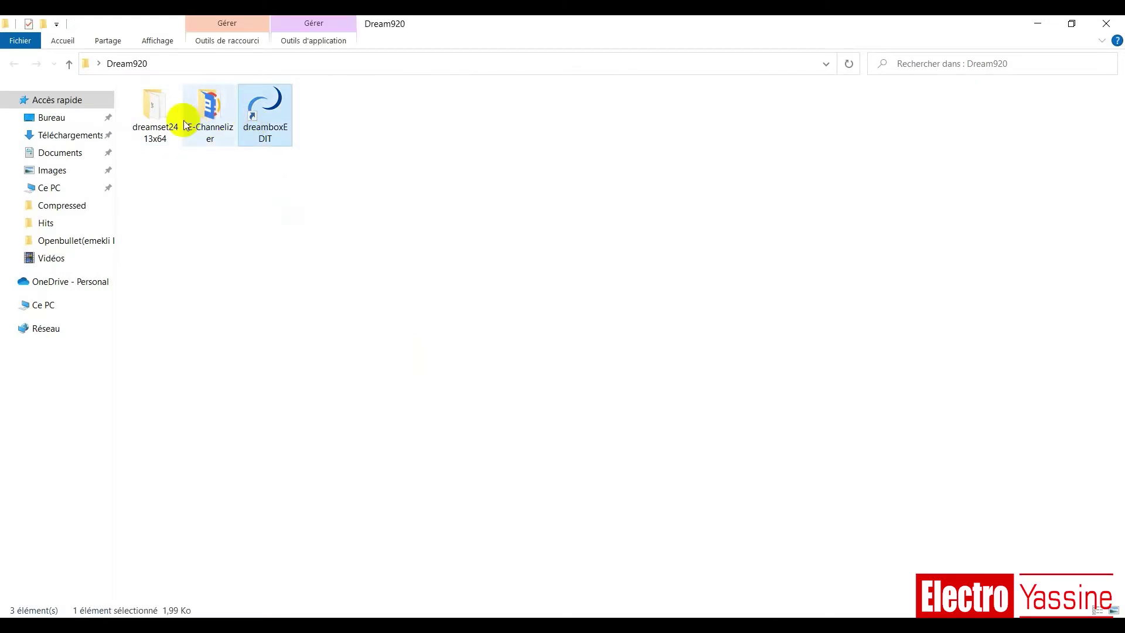
click(151, 119)
click(226, 116)
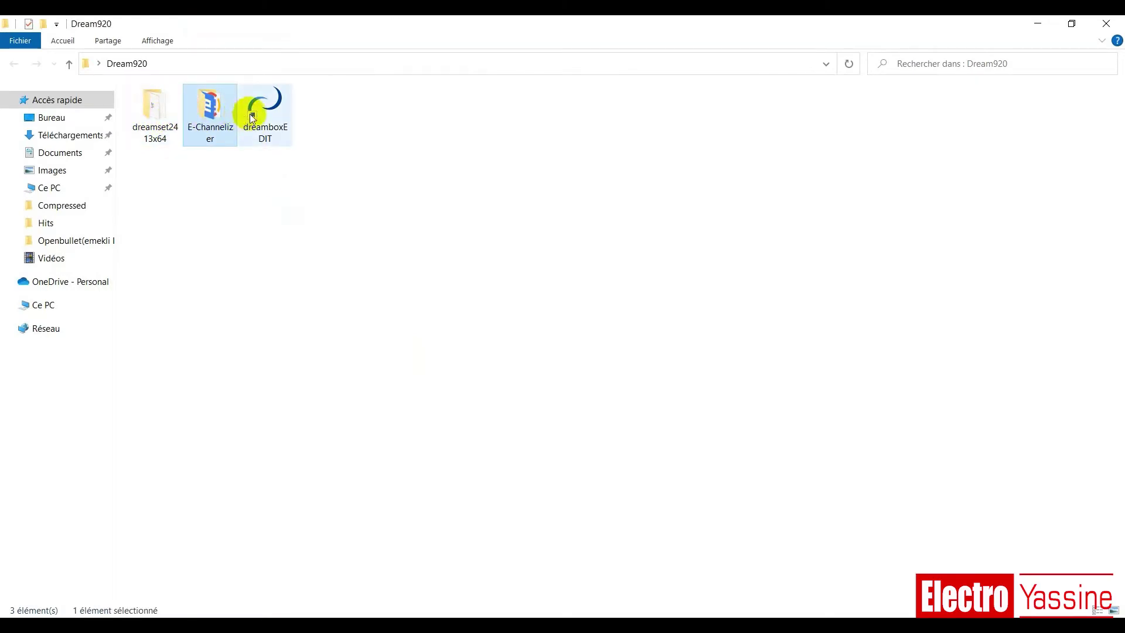
click(258, 132)
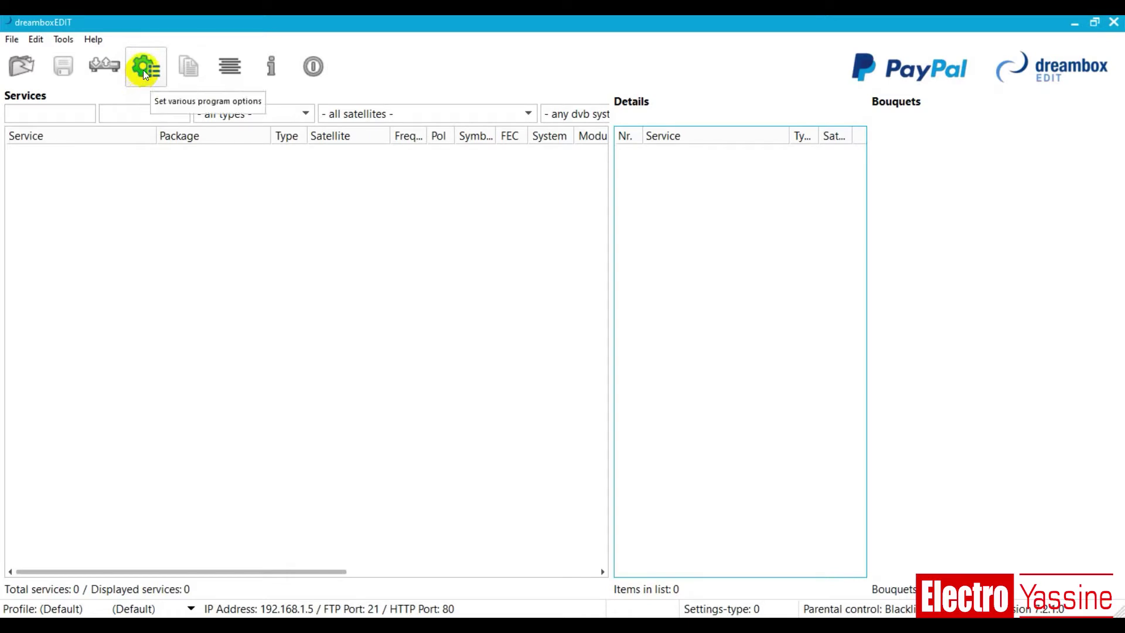
Set the receiver IP to 192.168.1.7, check the password, and pass the connection test.
click(142, 62)
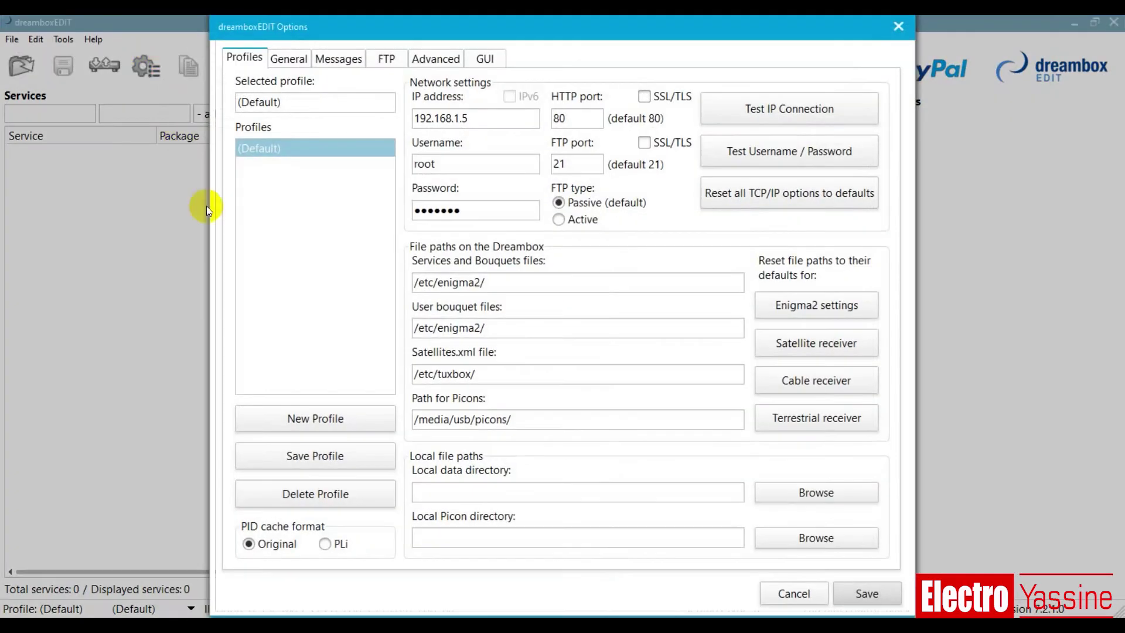
click(490, 120)
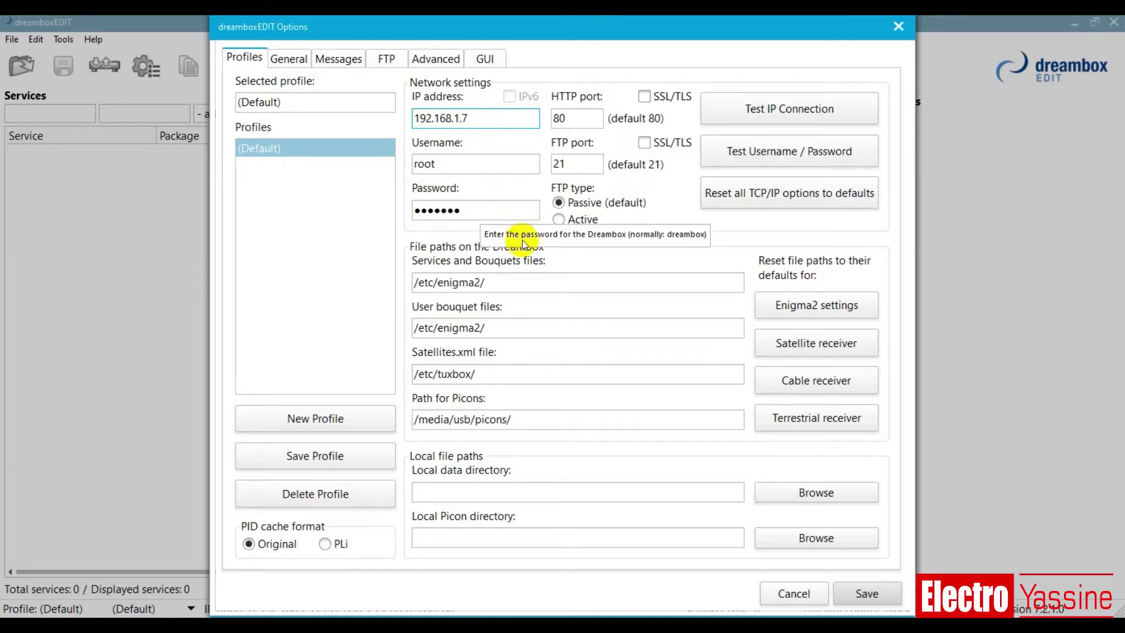
click(464, 210)
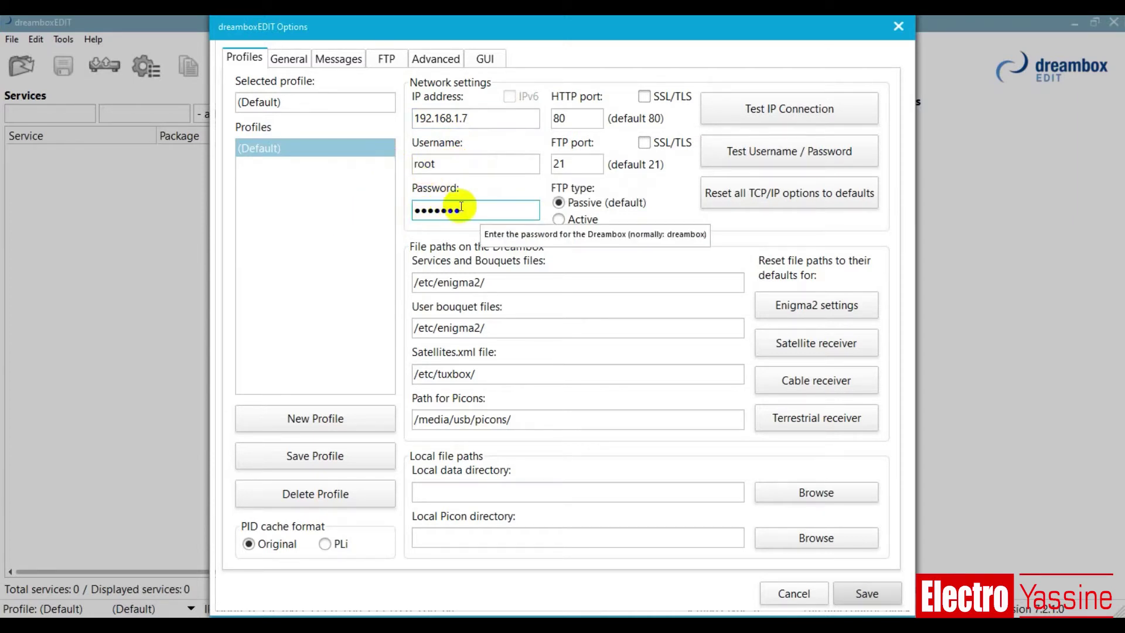
double_click(462, 211)
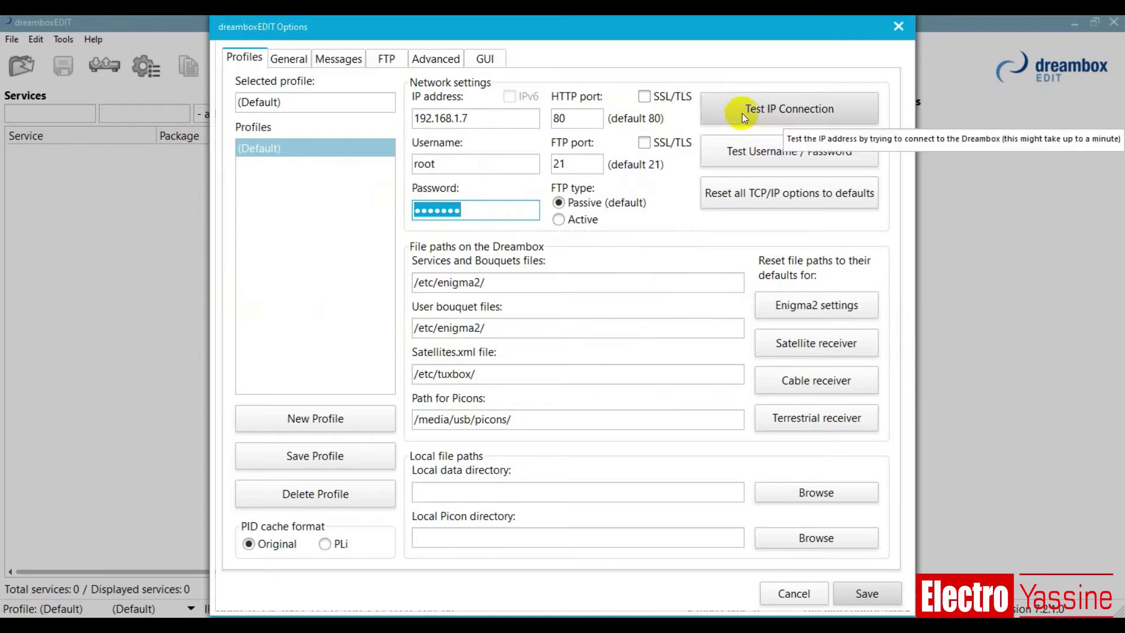
click(770, 113)
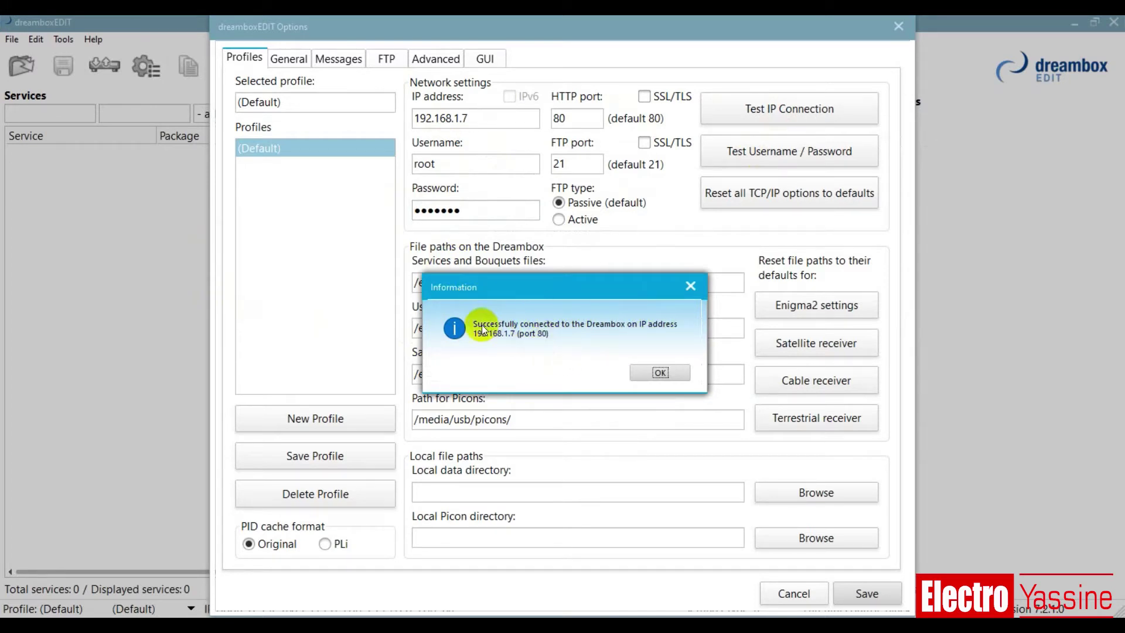
click(659, 373)
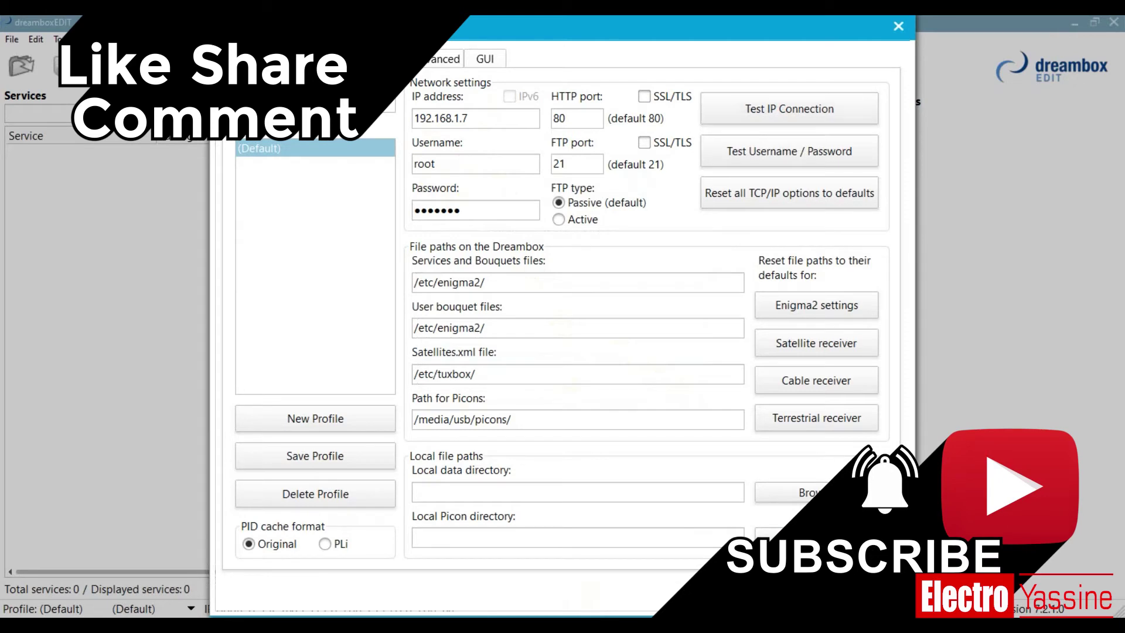
key(Return)
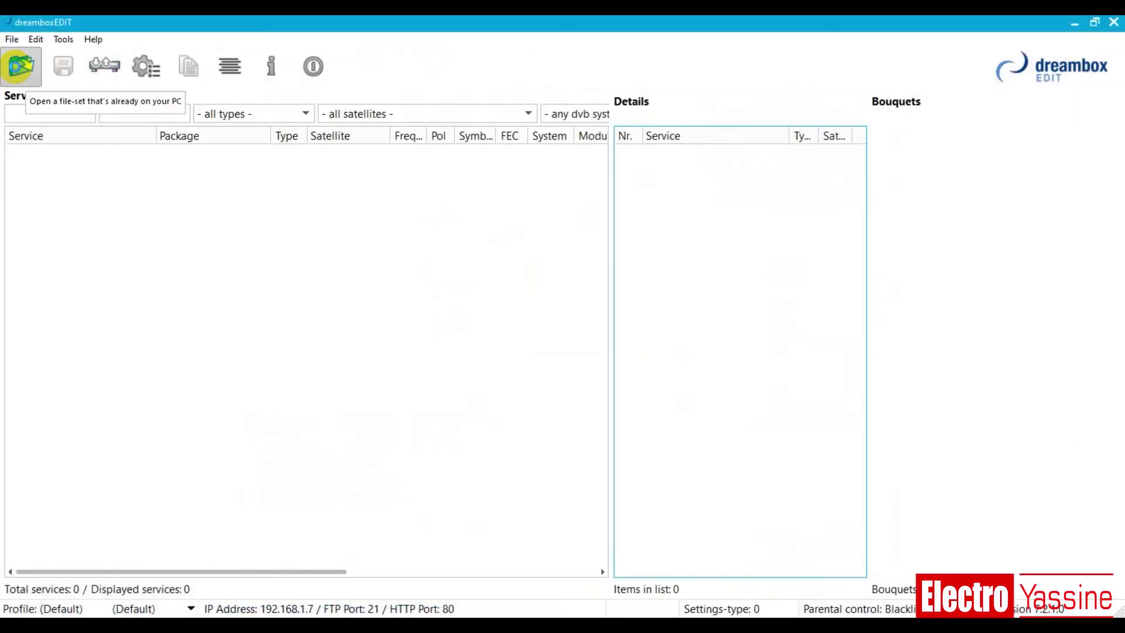
Load the Vhannibal Motor 01 giu 2022 settings folder from the PC.
click(20, 68)
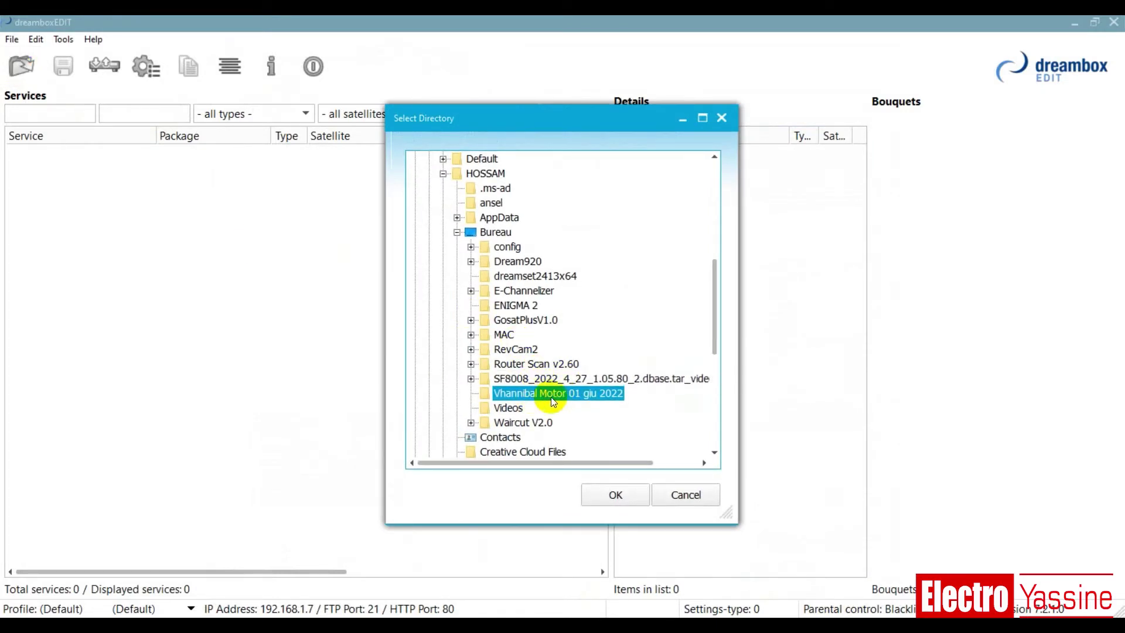
click(612, 493)
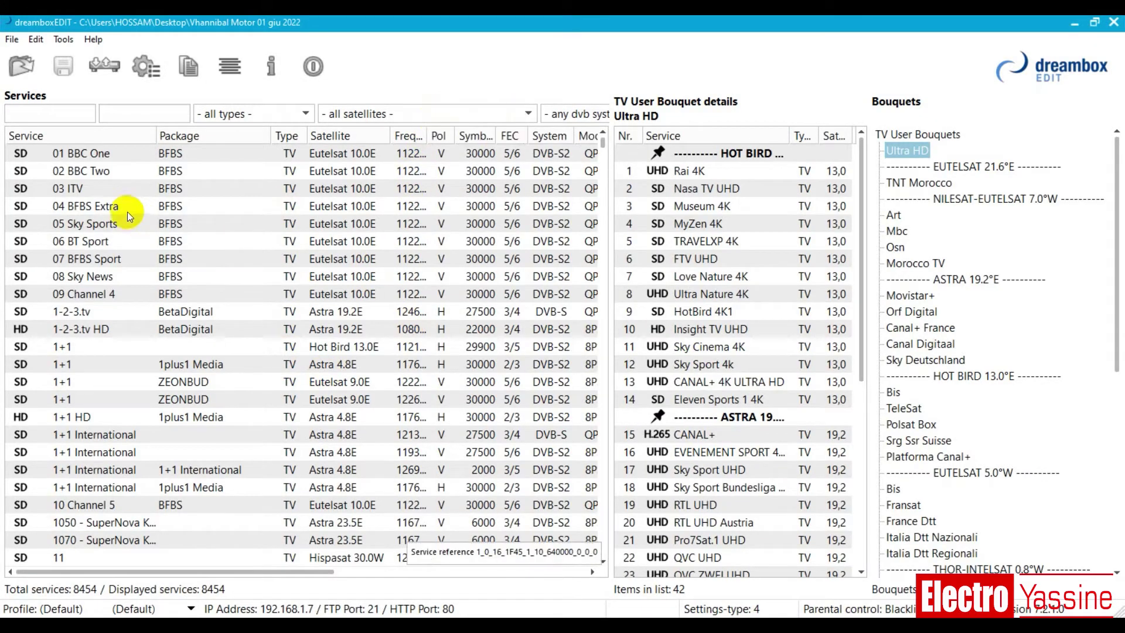
scroll(160, 300, down, 8)
scroll(187, 354, up, 8)
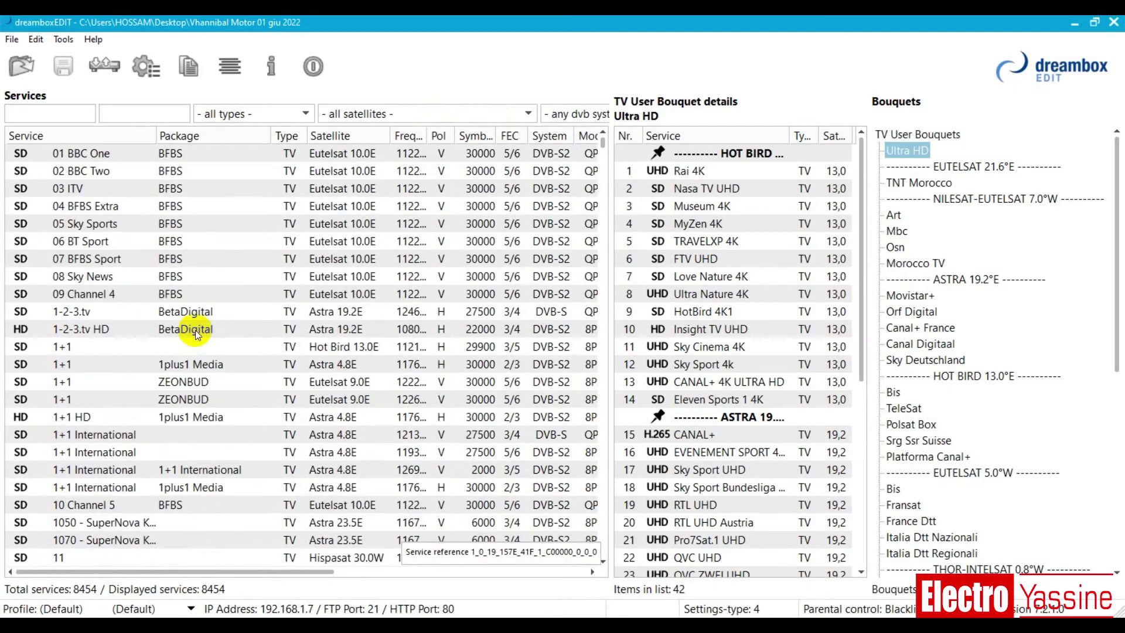
Browse the satellite filter list, then switch the type filter through Radio, Data and TV.
click(530, 119)
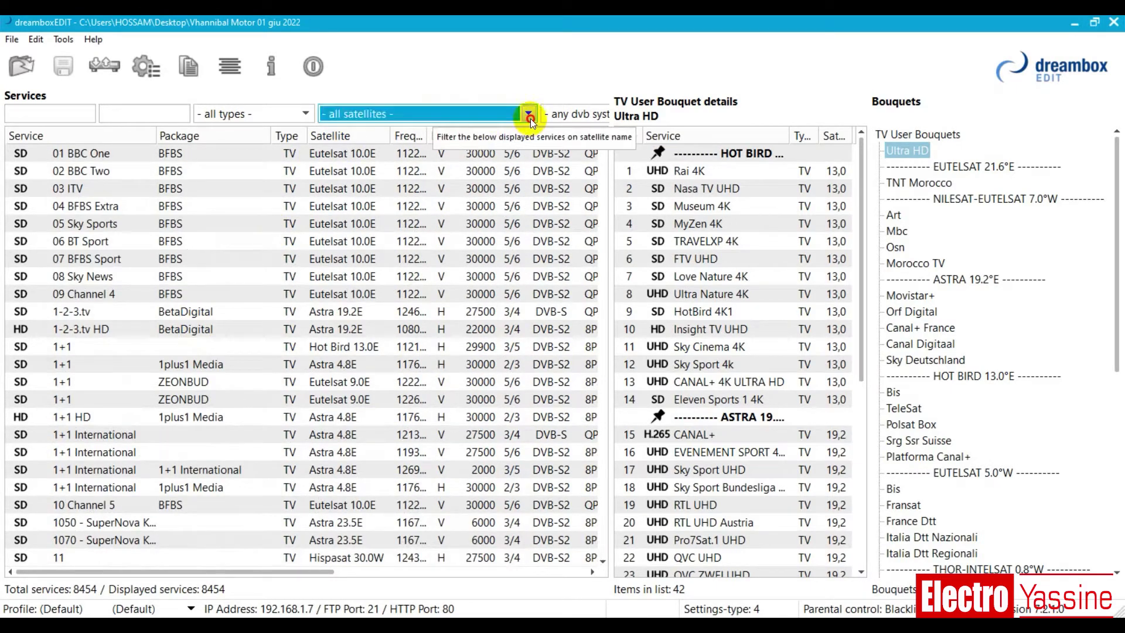
scroll(499, 156, down, 3)
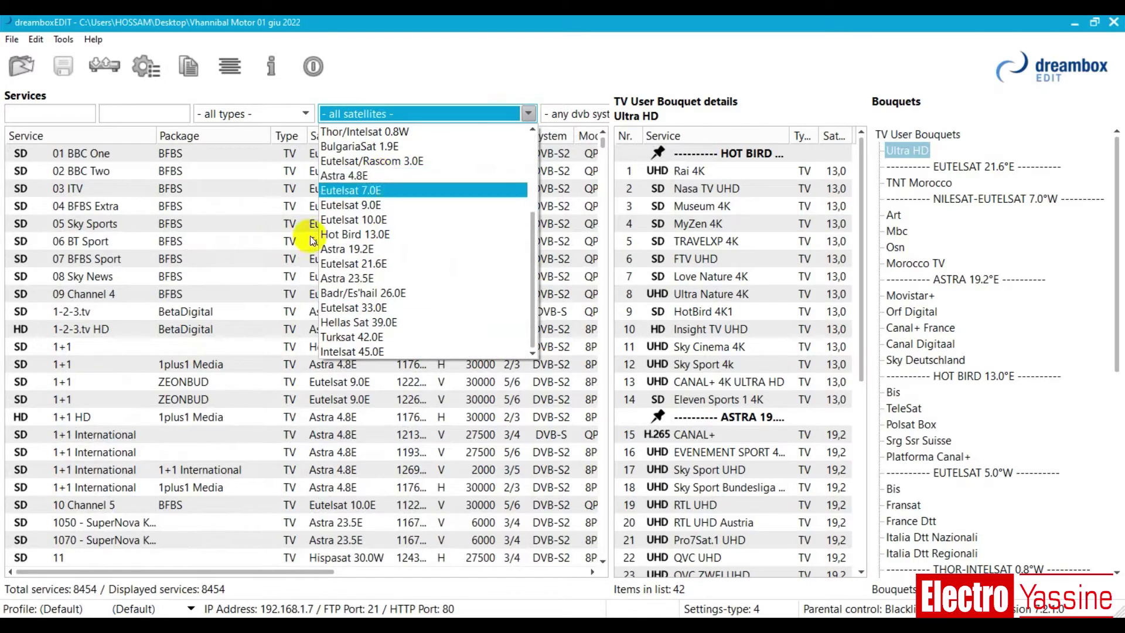
scroll(417, 269, up, 3)
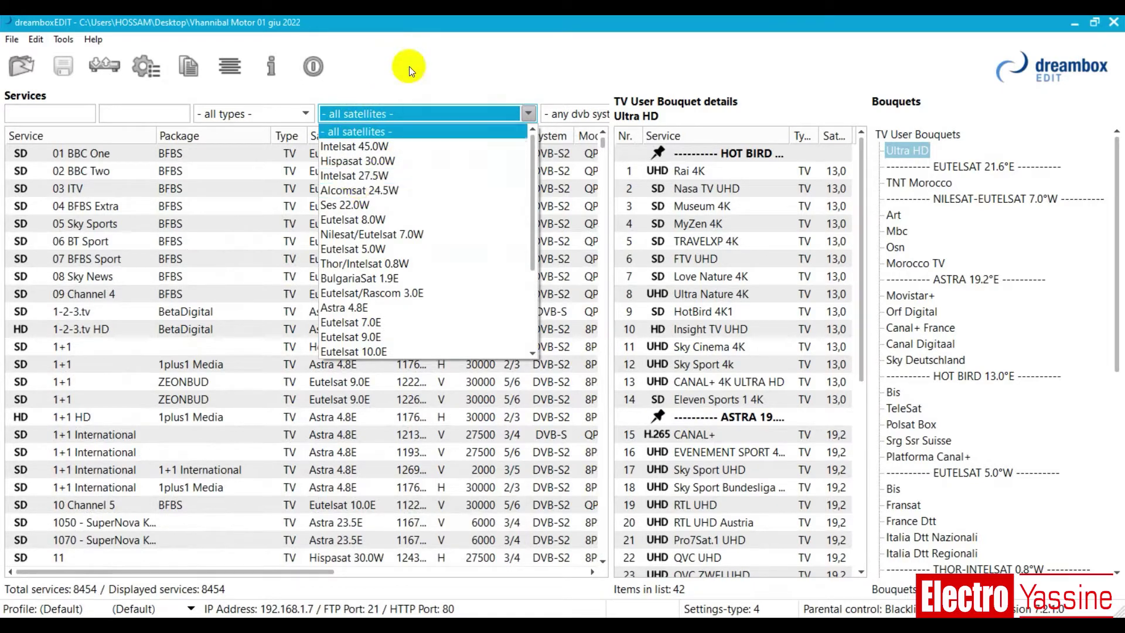
click(410, 65)
click(275, 115)
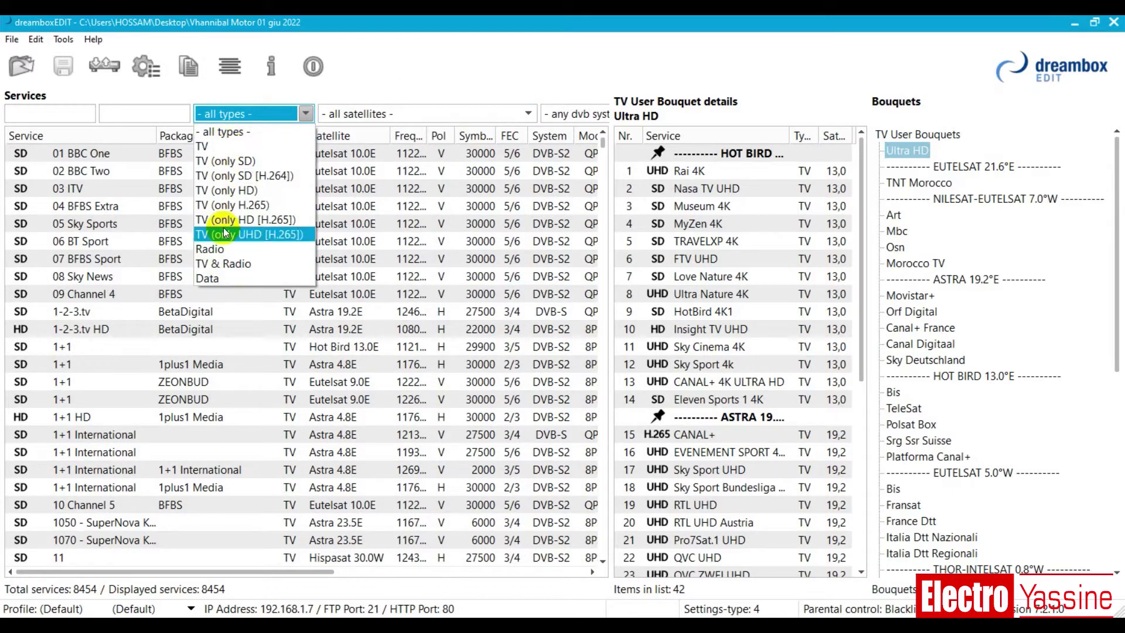
click(234, 249)
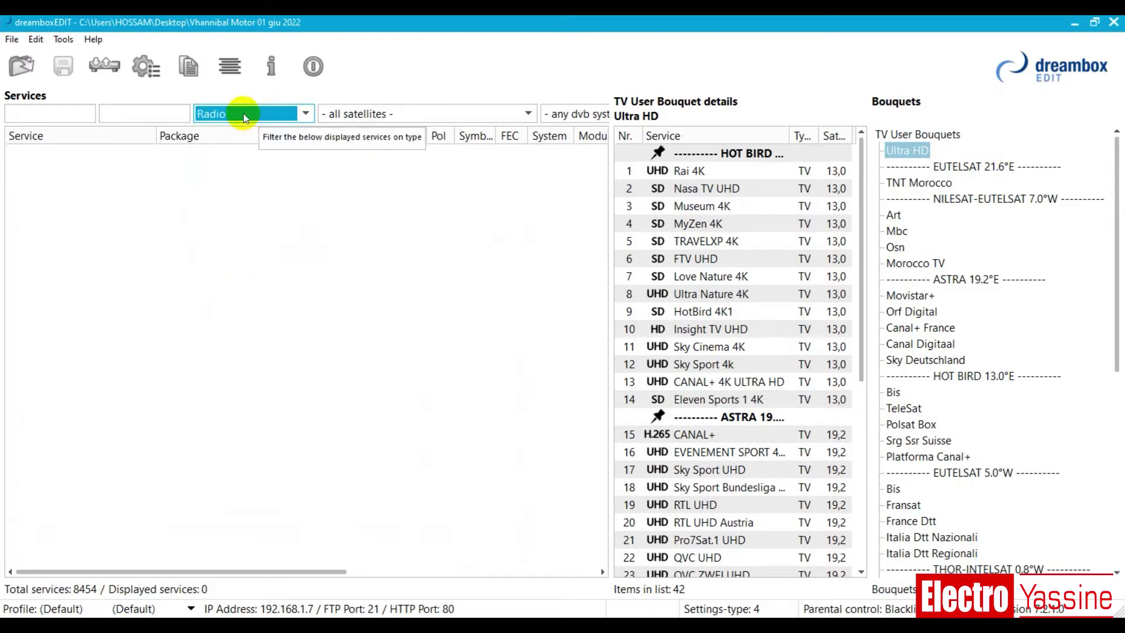
click(244, 114)
click(235, 269)
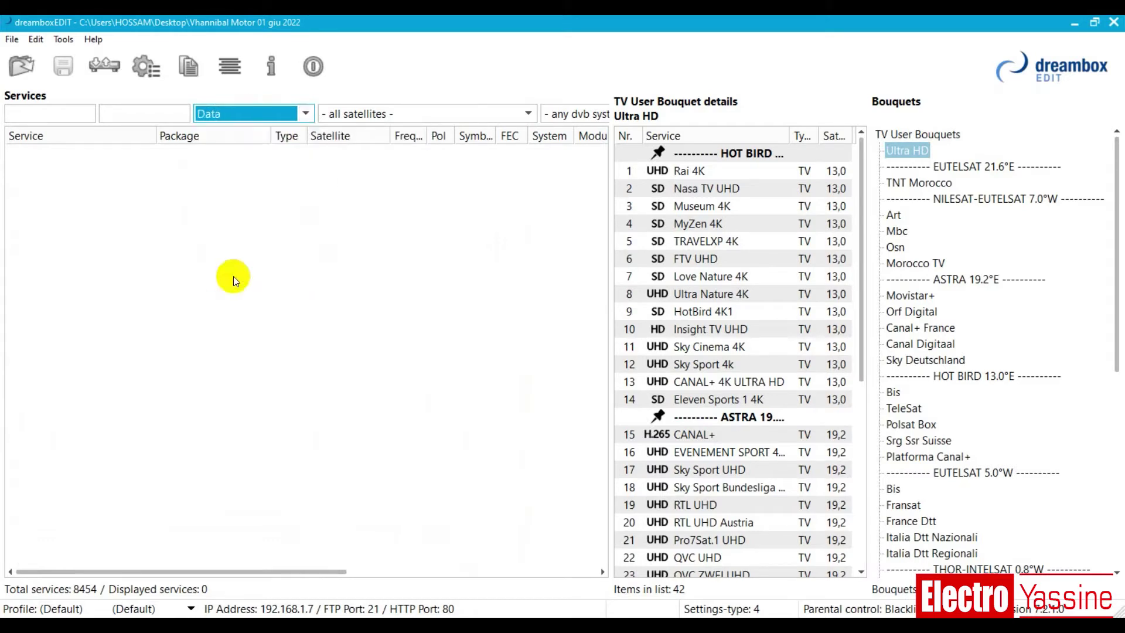
click(231, 113)
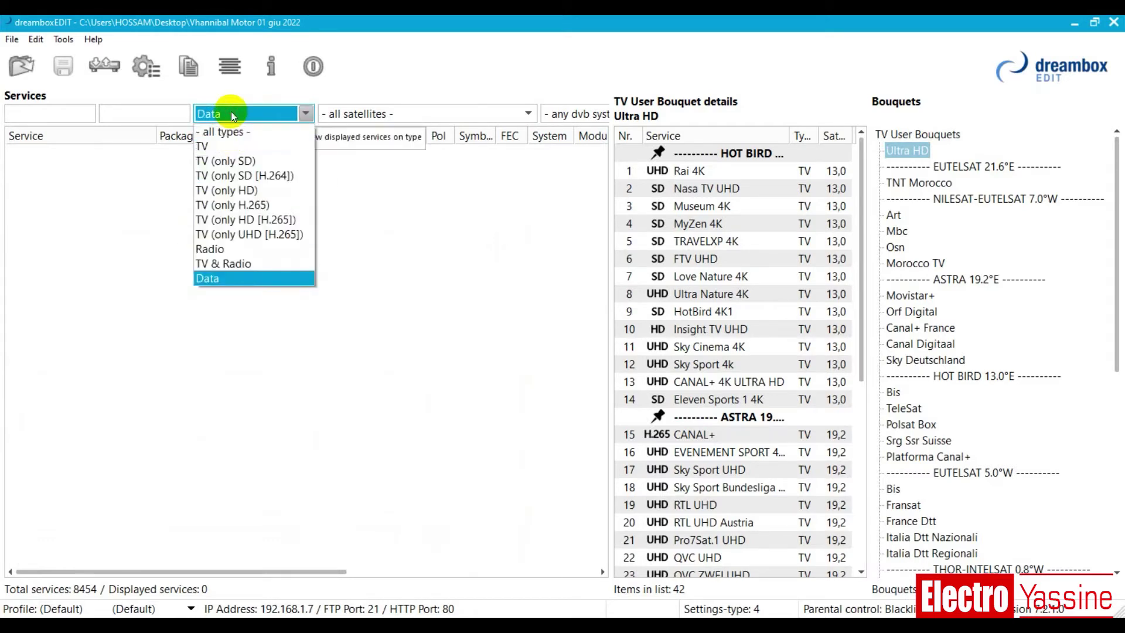
click(231, 147)
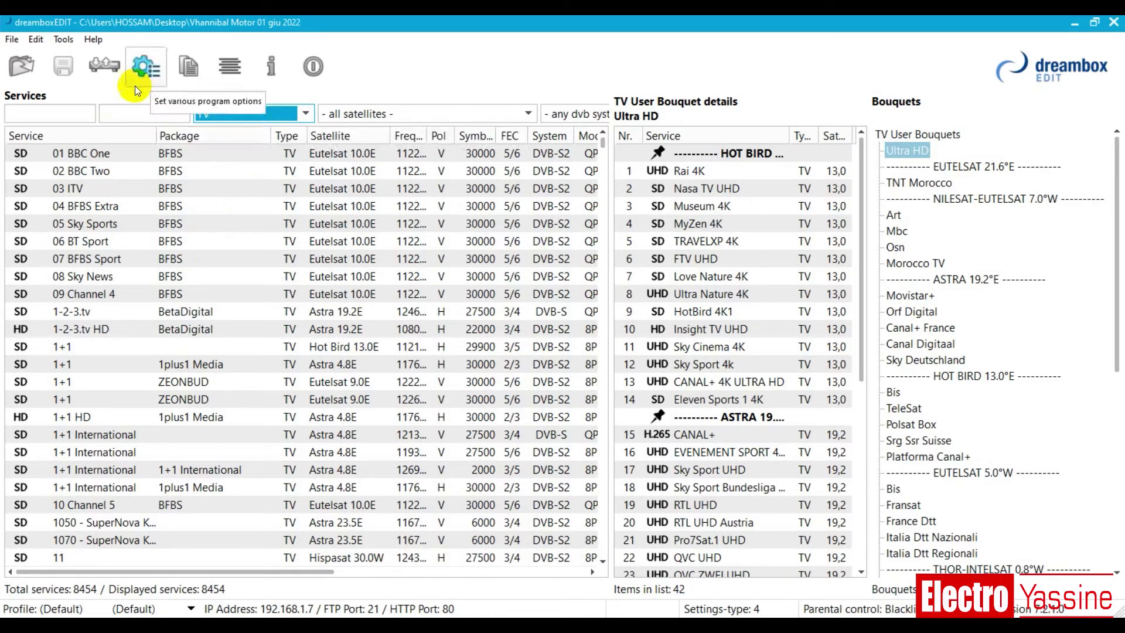
Send the Vhannibal channel lists to the Dreambox by FTP and return to the main window.
click(104, 70)
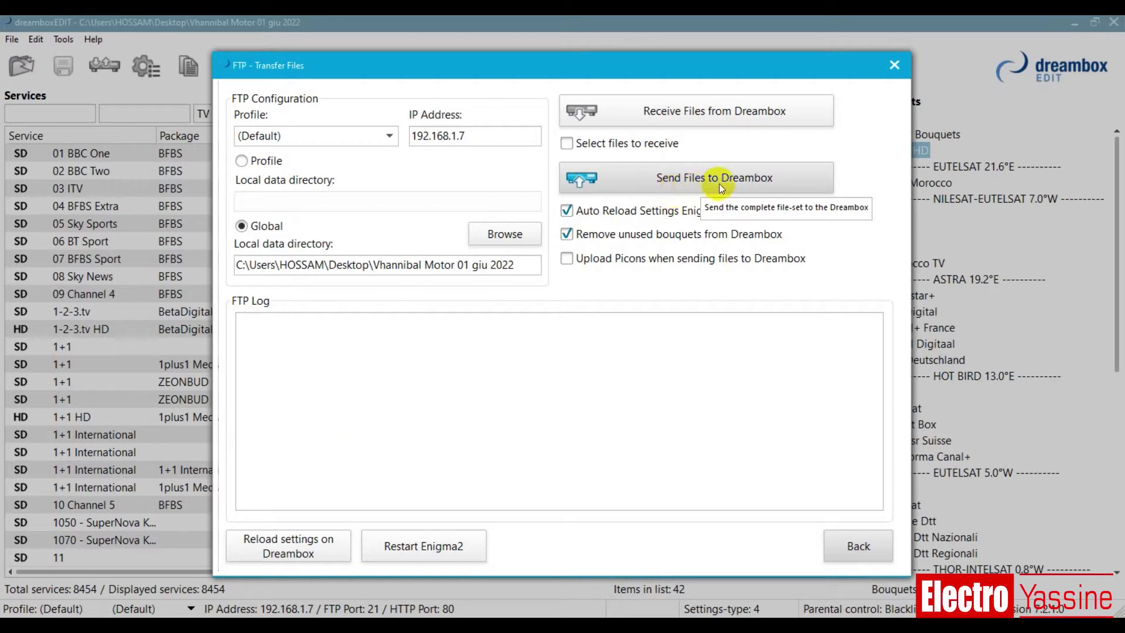
click(677, 185)
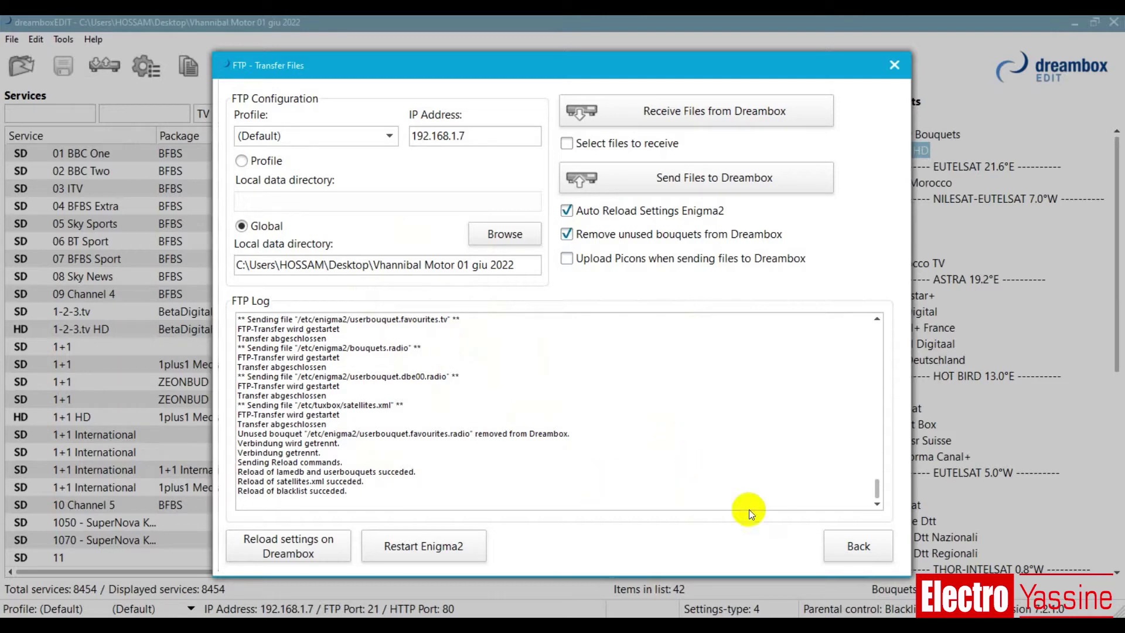
click(859, 547)
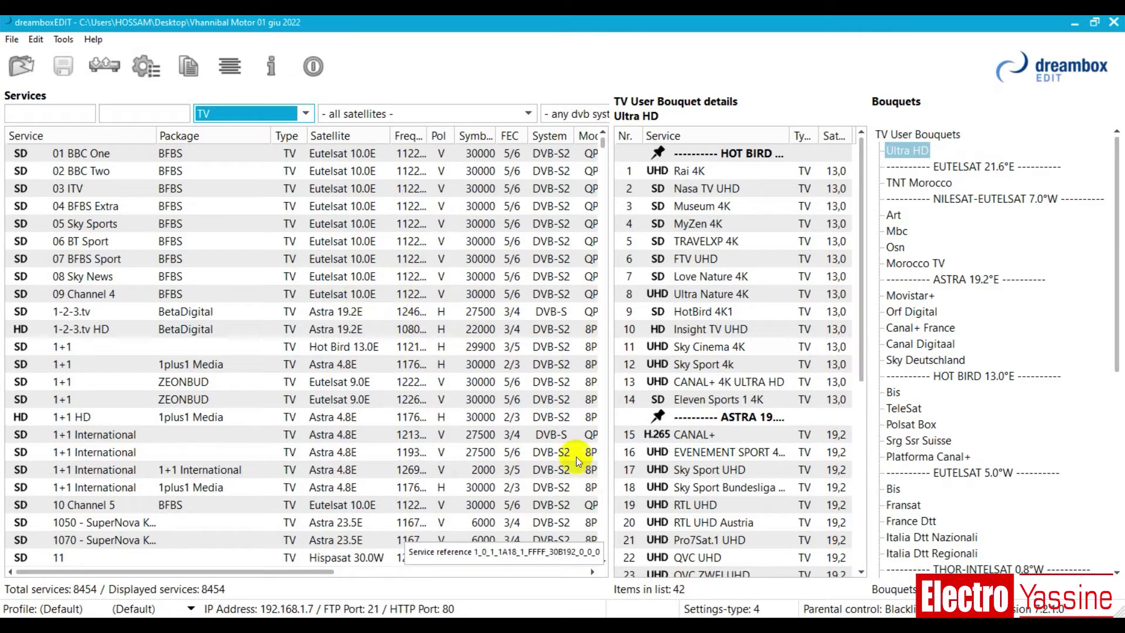
Close dreamboxEDIT and launch DreamSet from the dreamset2413x64 folder.
click(1111, 26)
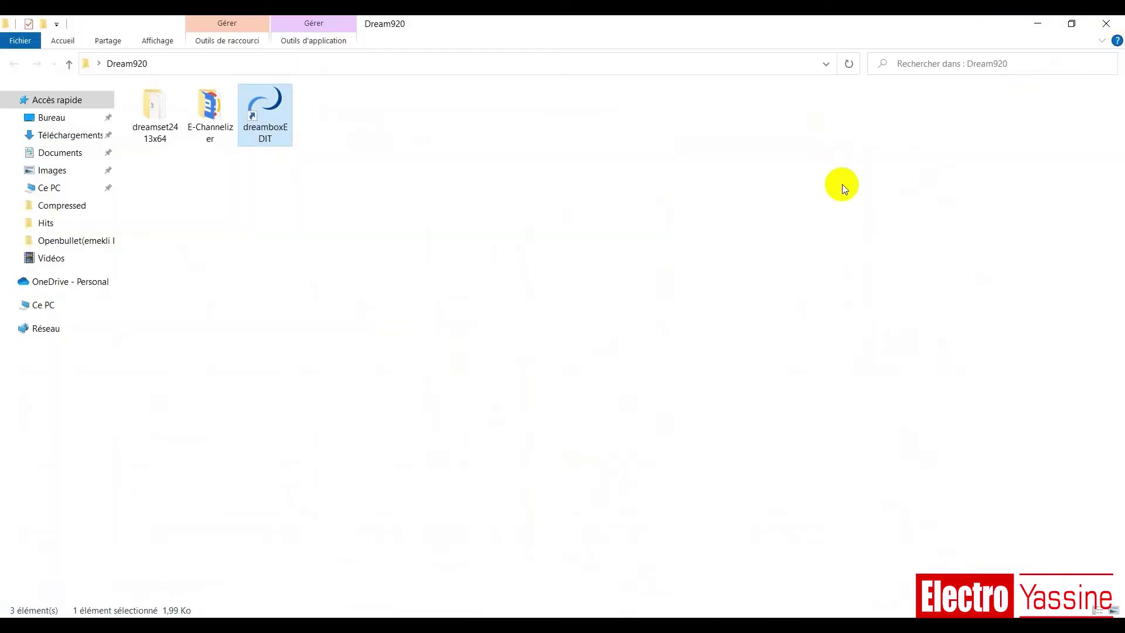
double_click(152, 123)
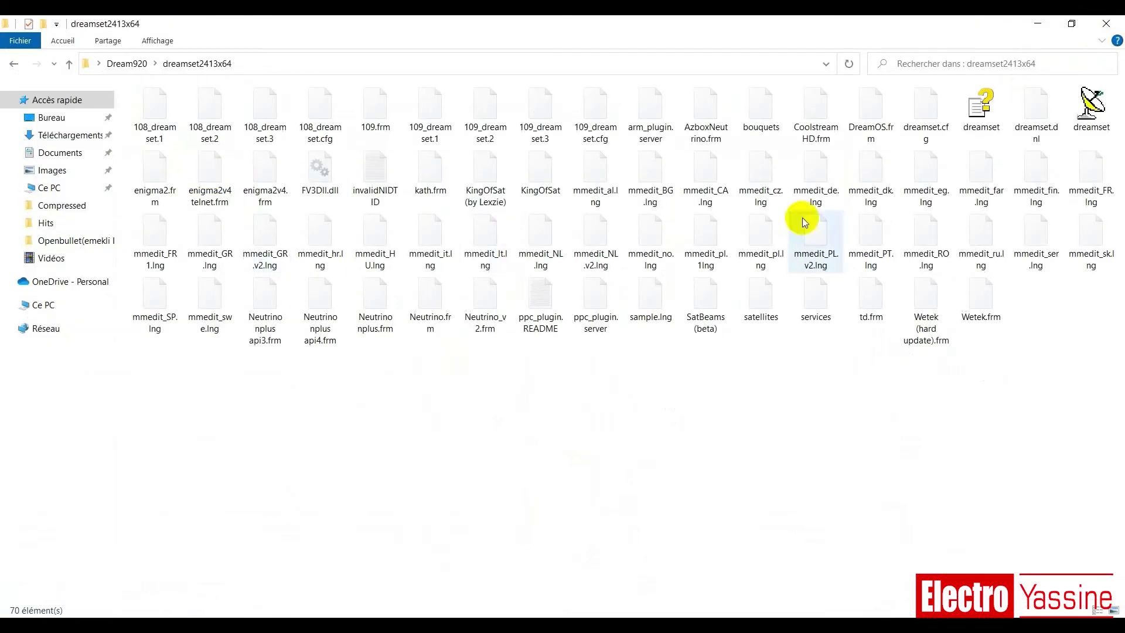
double_click(1096, 132)
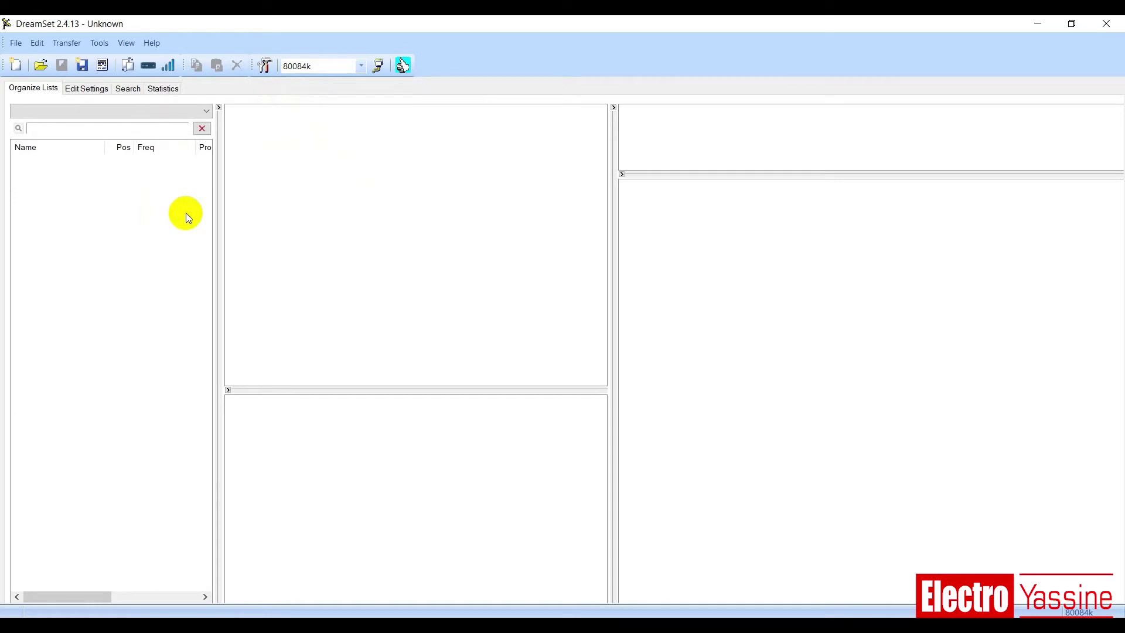
In Setup, try deleting the stored 80084k configuration, which is refused.
click(264, 67)
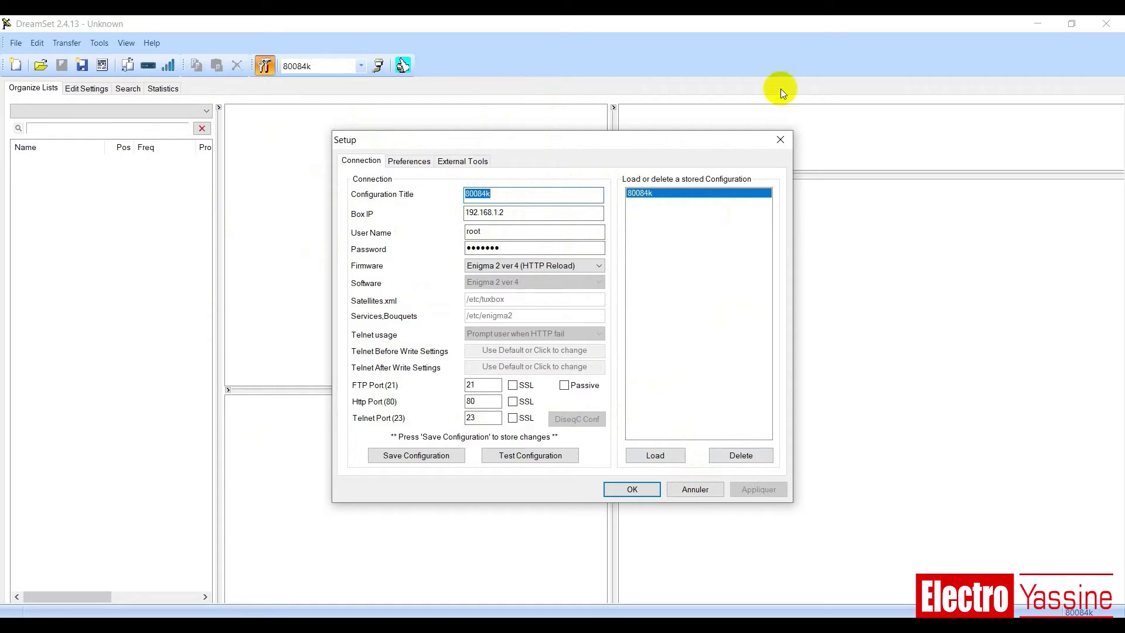
click(753, 460)
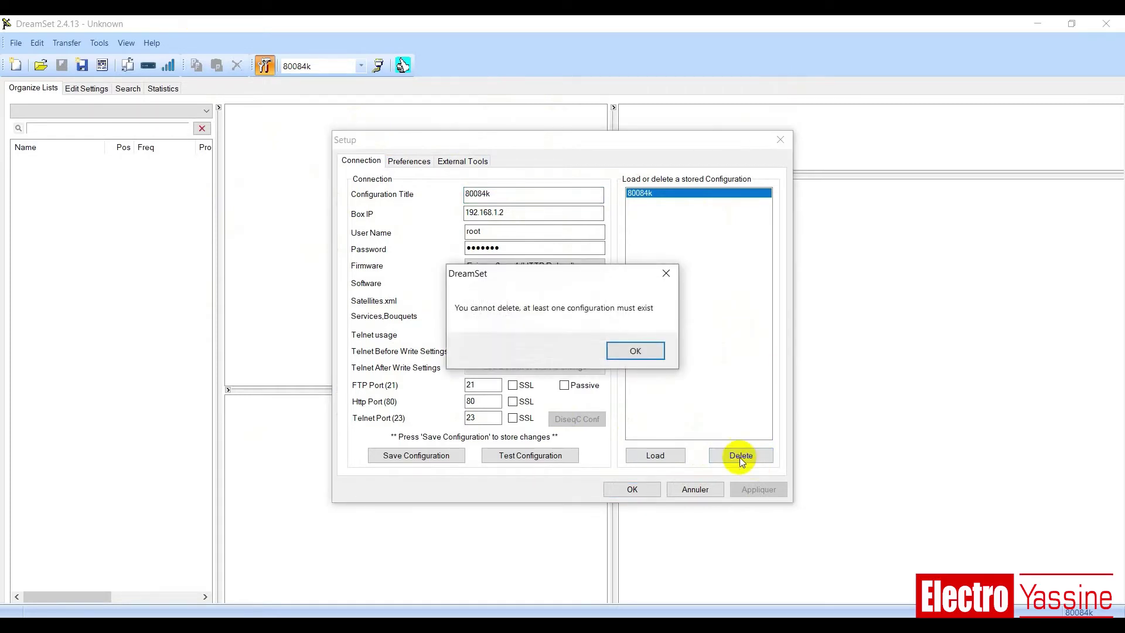
click(636, 351)
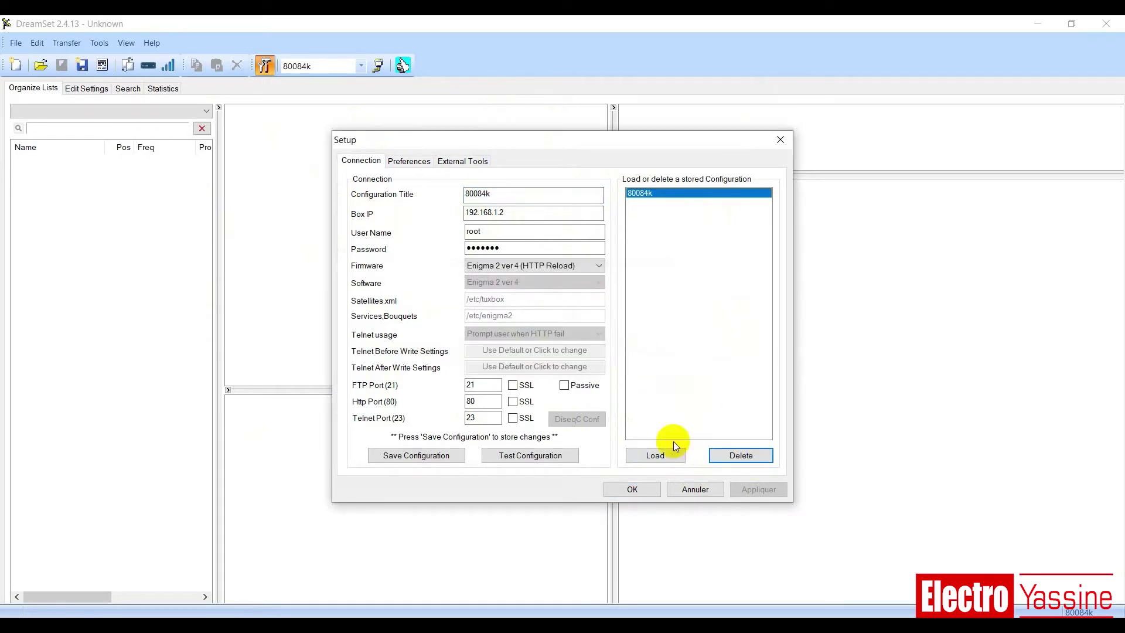
click(637, 192)
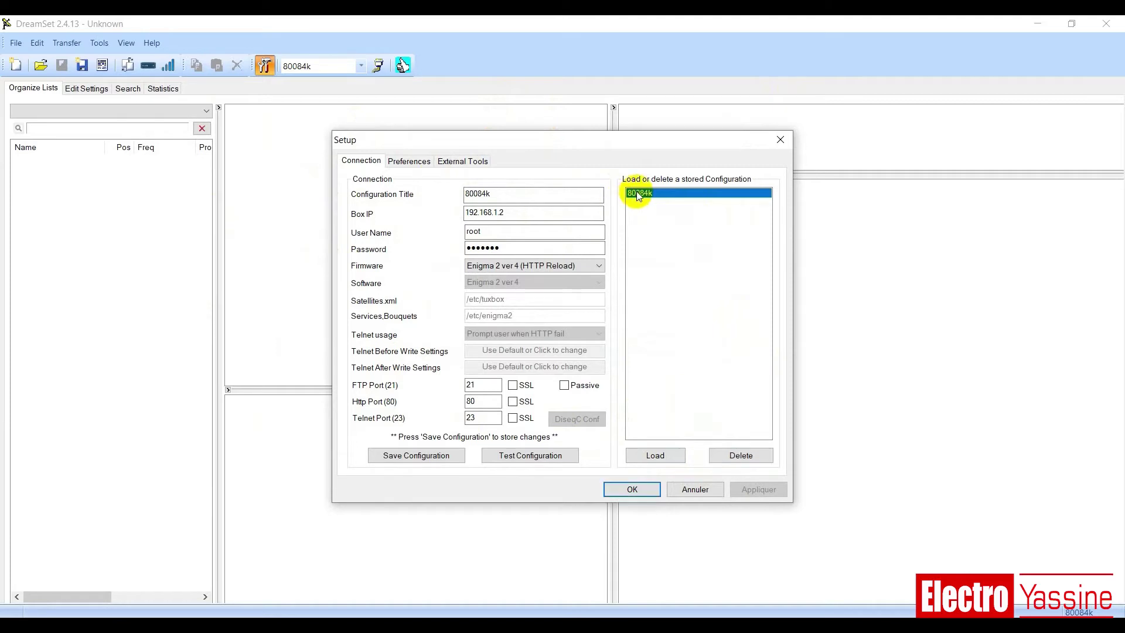
click(746, 458)
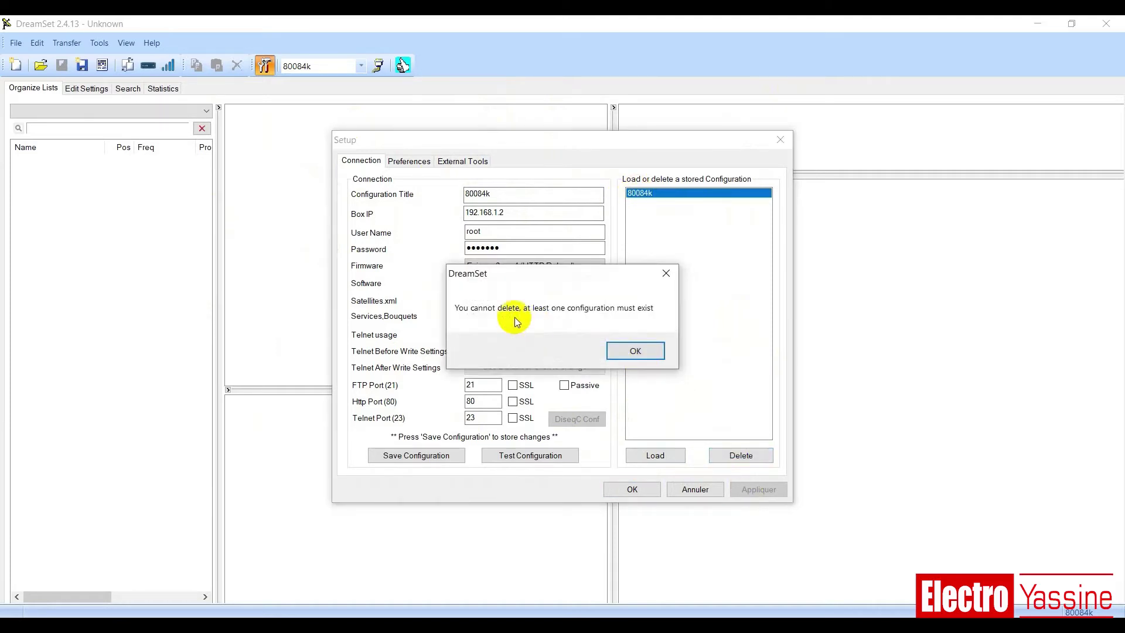
click(639, 350)
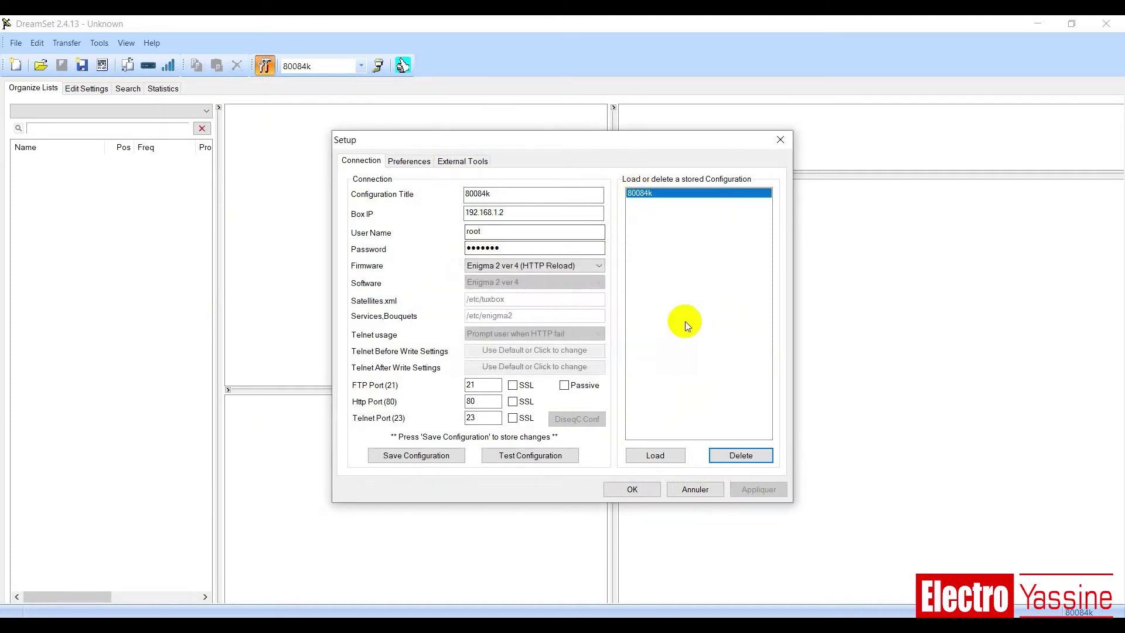
Retitle the configuration to E2 with Box IP 192.168.1.7 and check the login credentials.
click(505, 195)
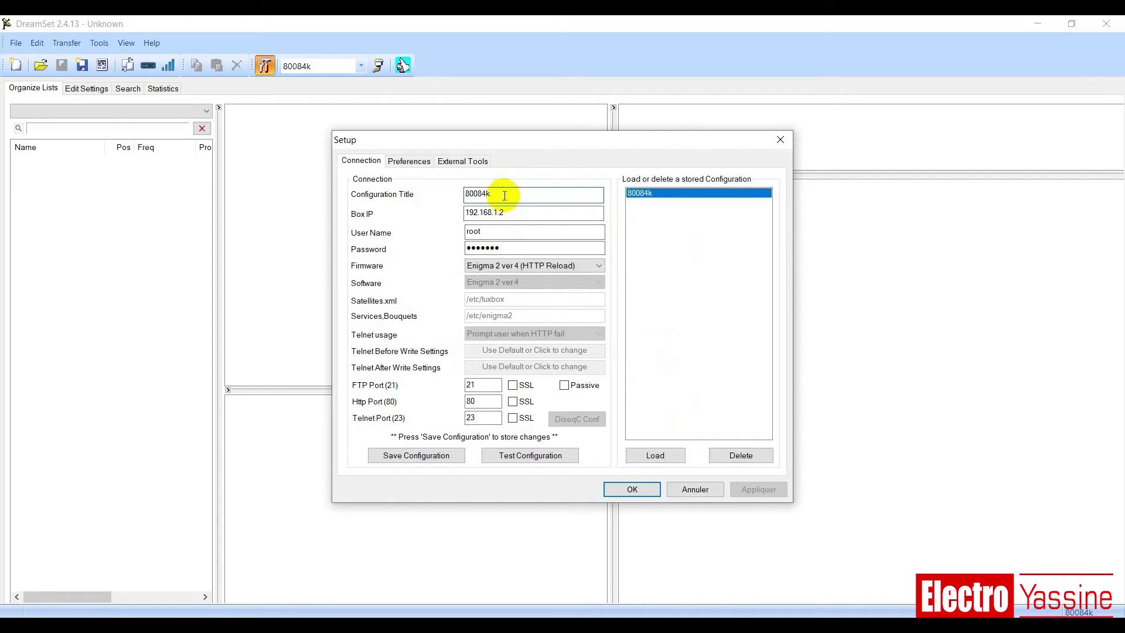
key(BackSpace)
key(BackSpace)
key(BackSpace)
key(BackSpace)
key(BackSpace)
click(512, 213)
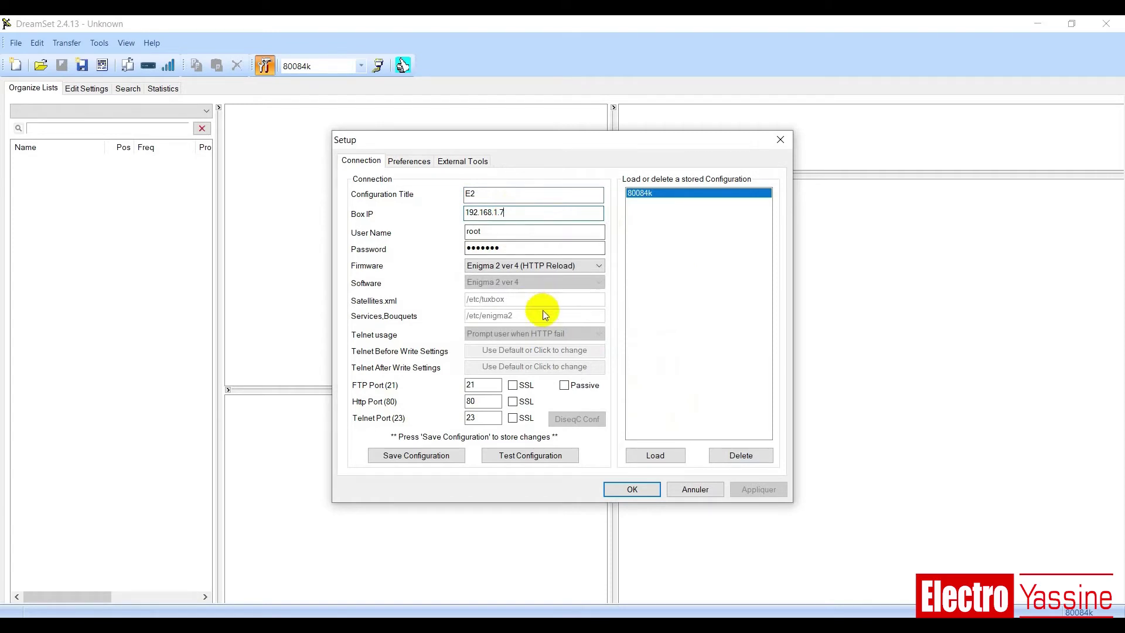
double_click(476, 232)
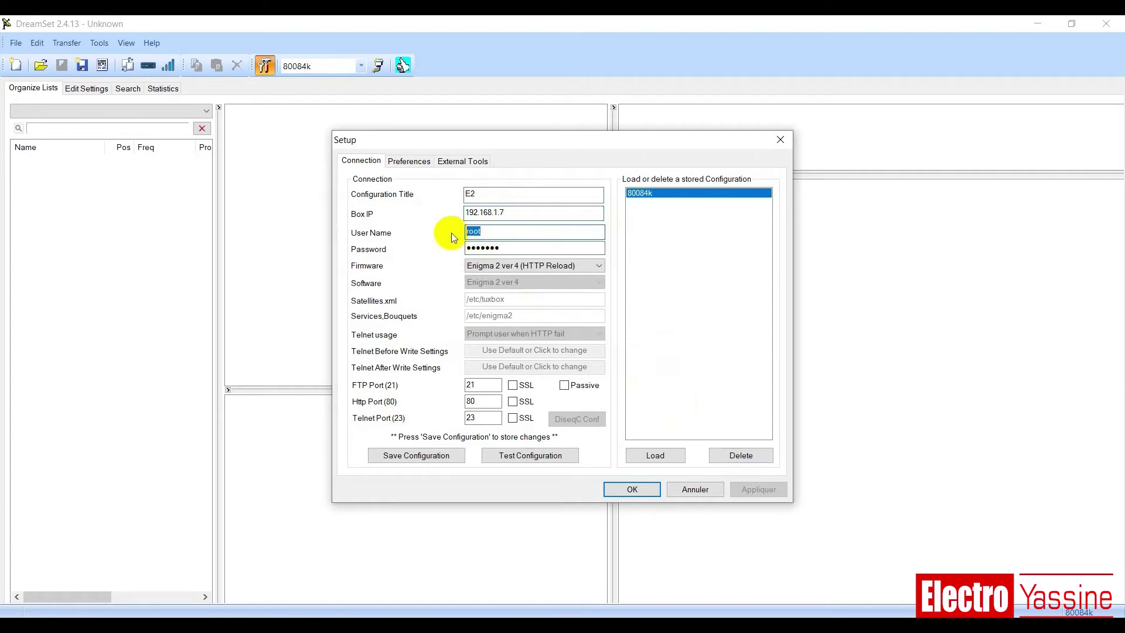
double_click(545, 247)
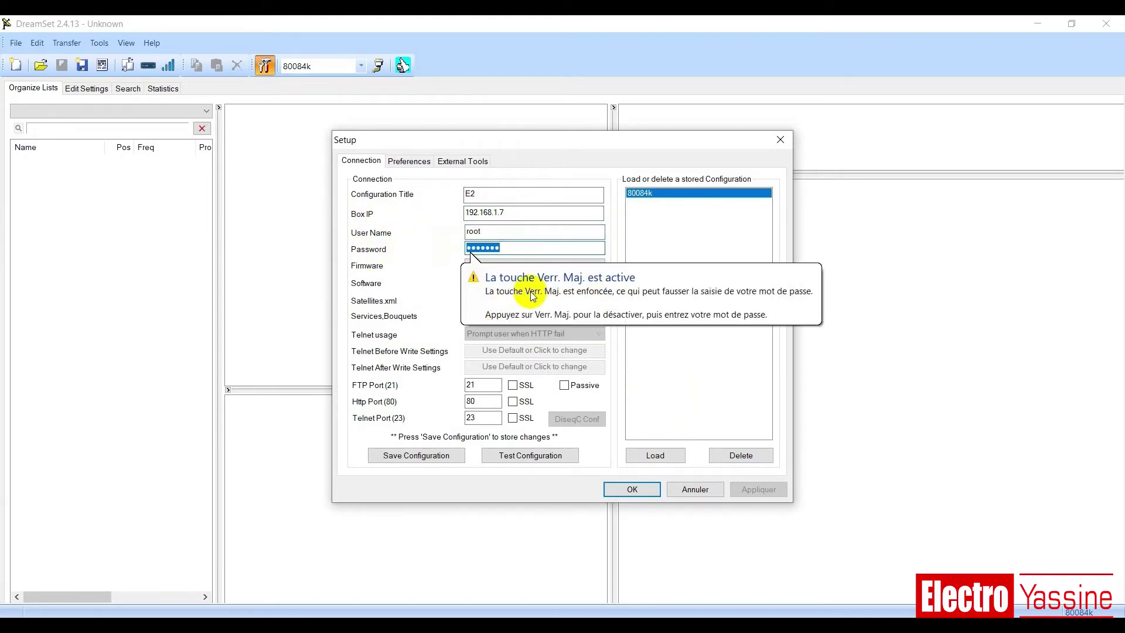
click(531, 296)
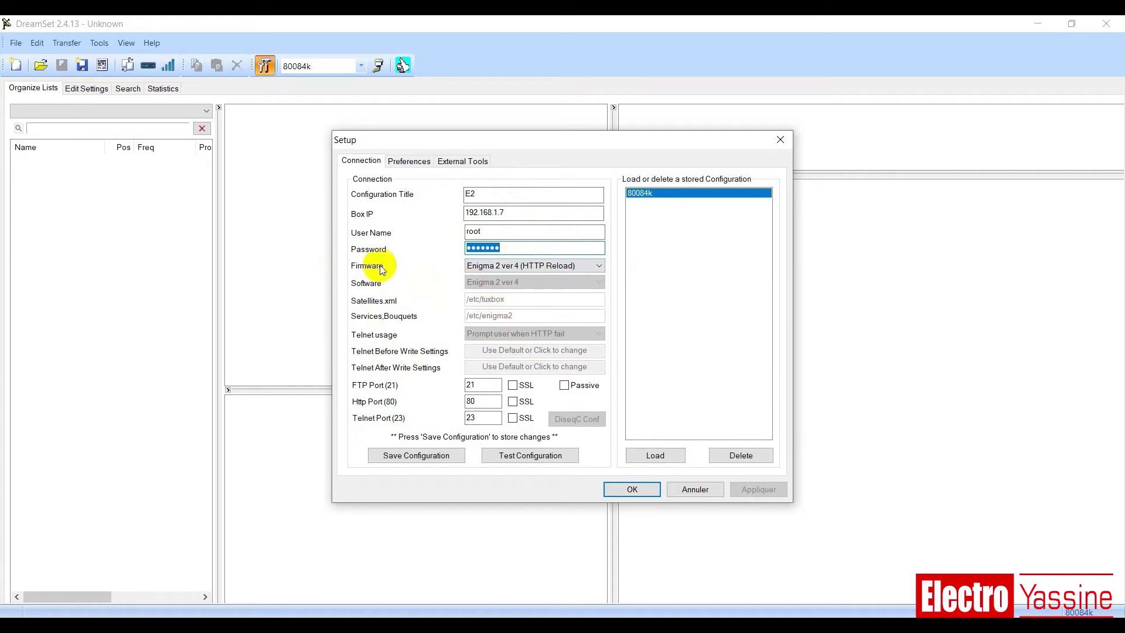
Choose DreamOS firmware and test the configuration.
click(529, 266)
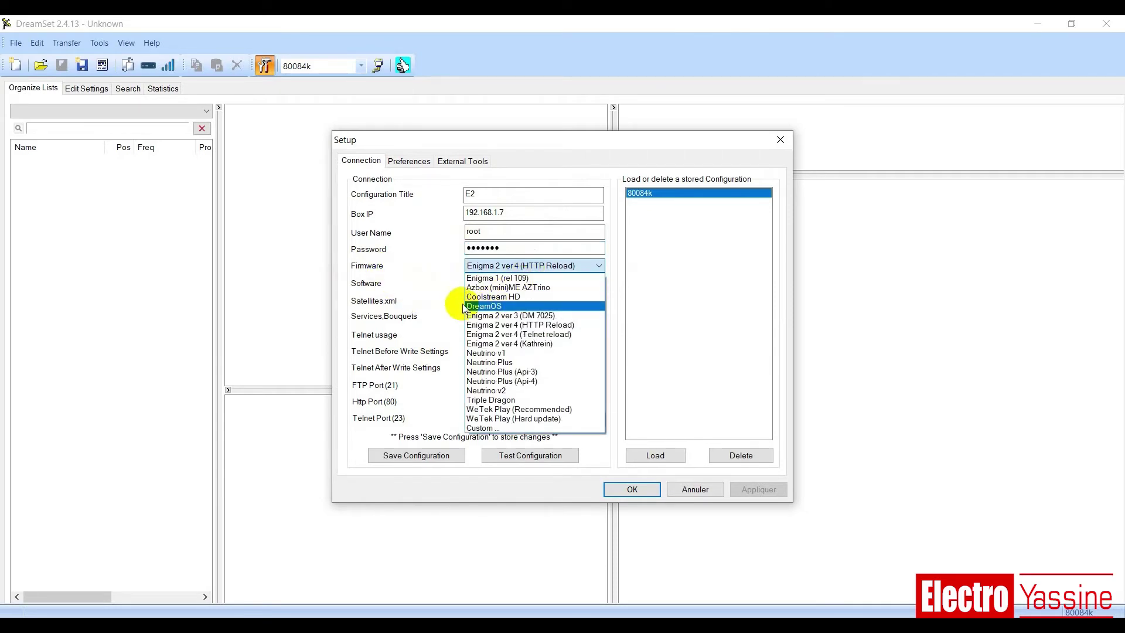
click(499, 309)
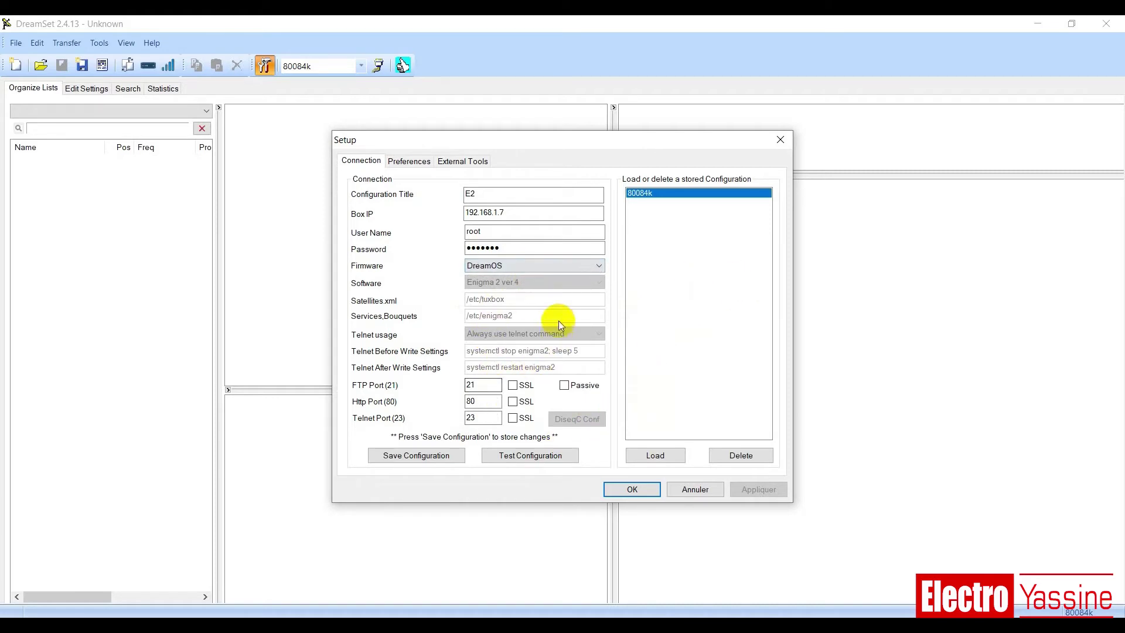
click(518, 459)
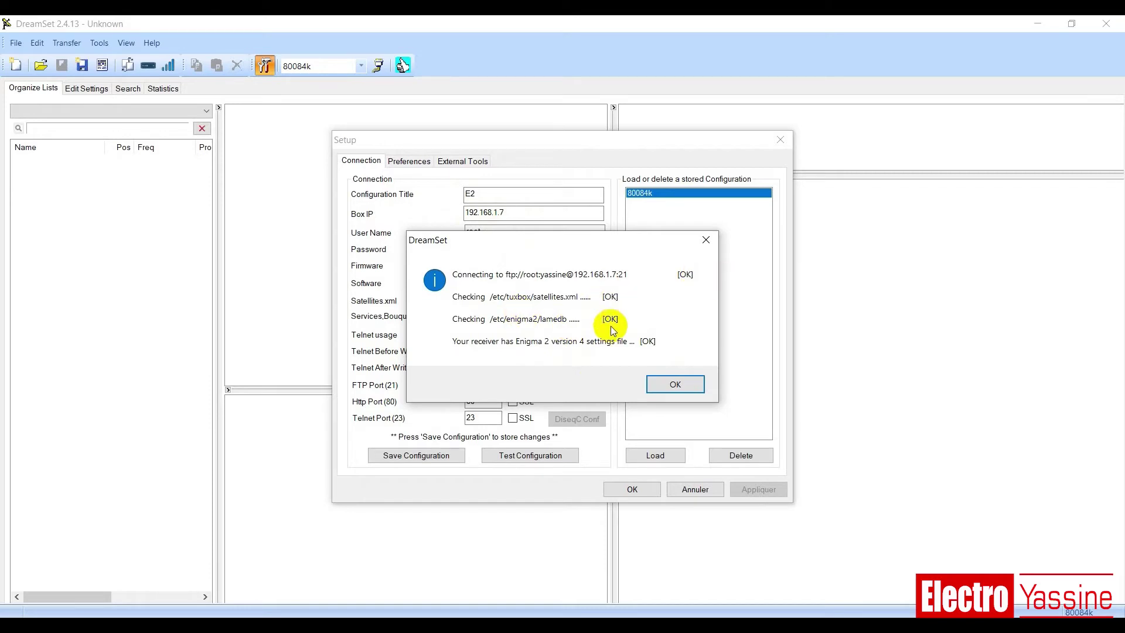
Store the E2 configuration next to 80084k and close Setup.
click(674, 384)
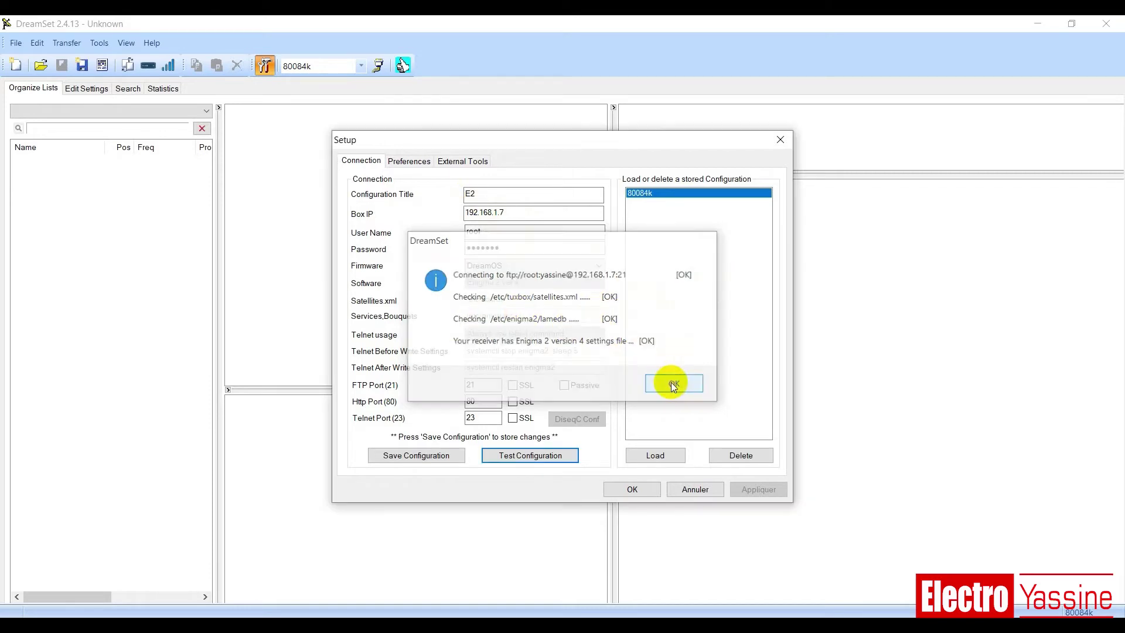
click(404, 458)
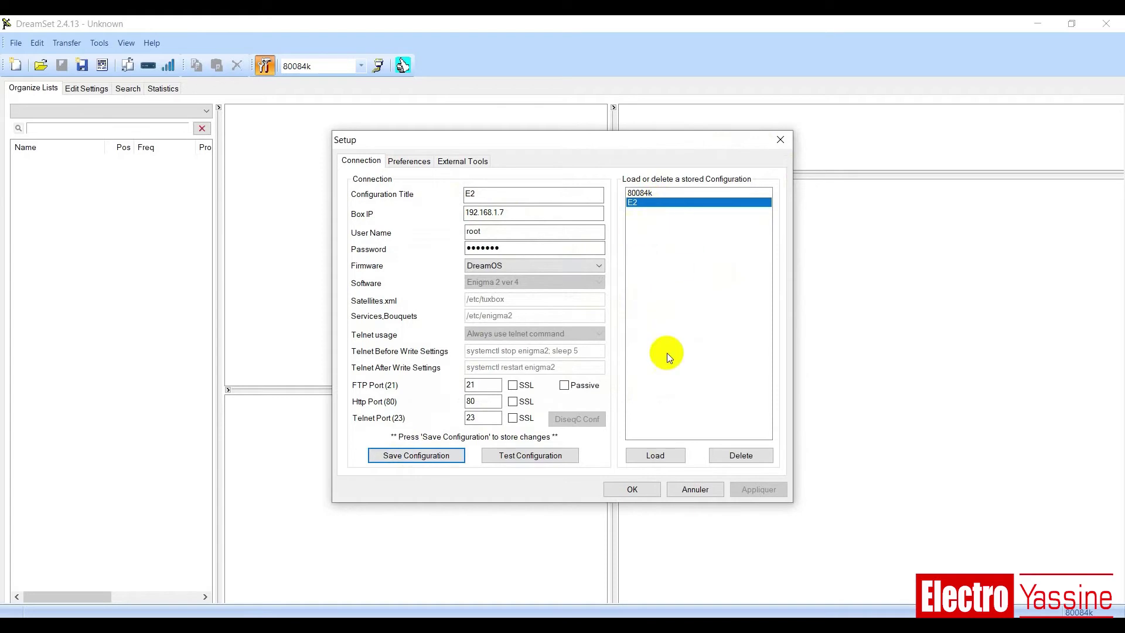
click(632, 489)
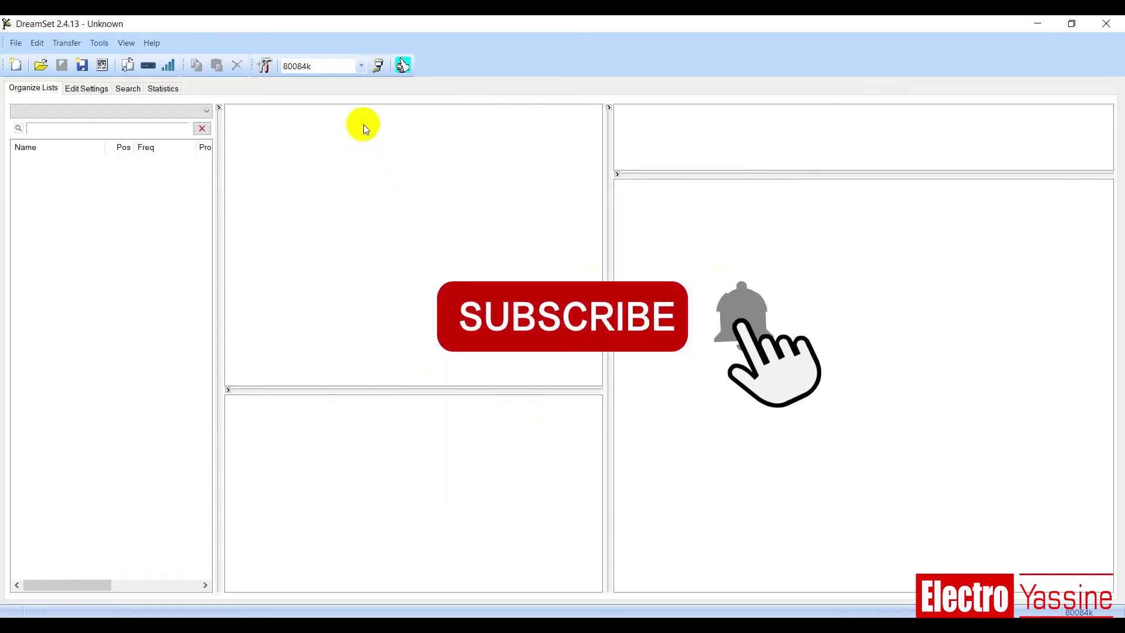
Activate the E2 profile and open lamedb from the desktop's Vhannibal Motor 01 giu 2022 folder.
click(360, 67)
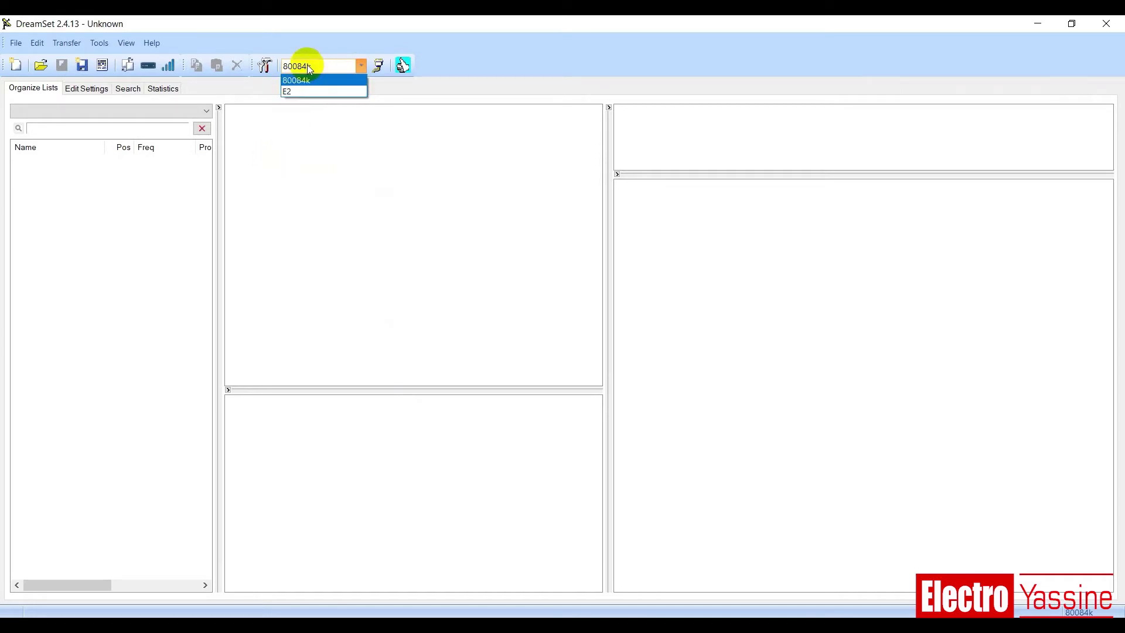
click(296, 91)
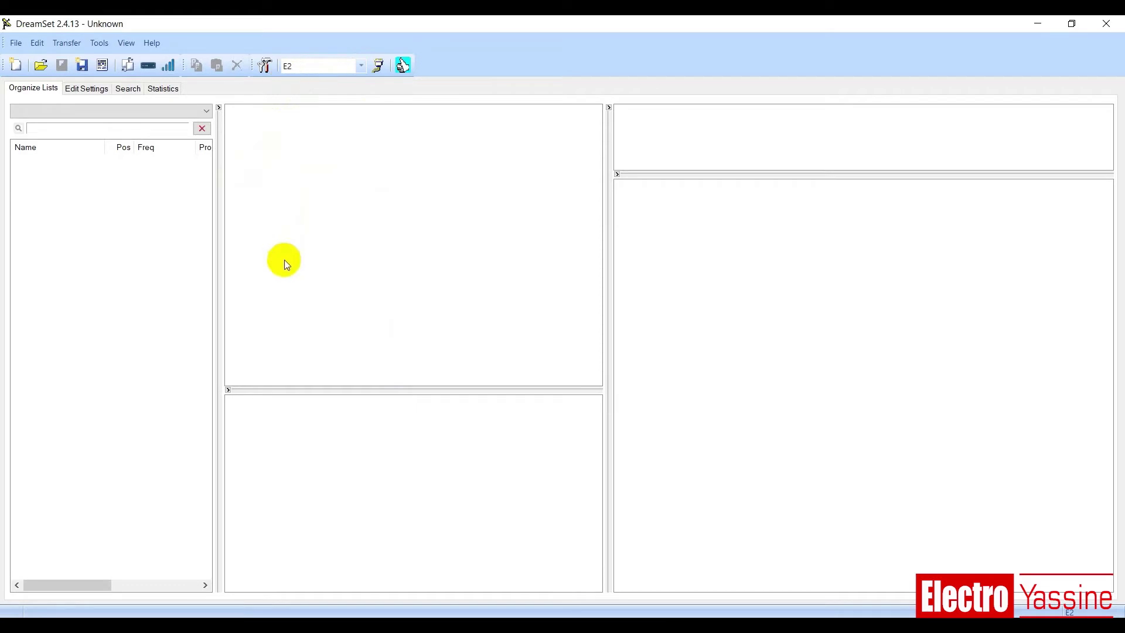
click(43, 66)
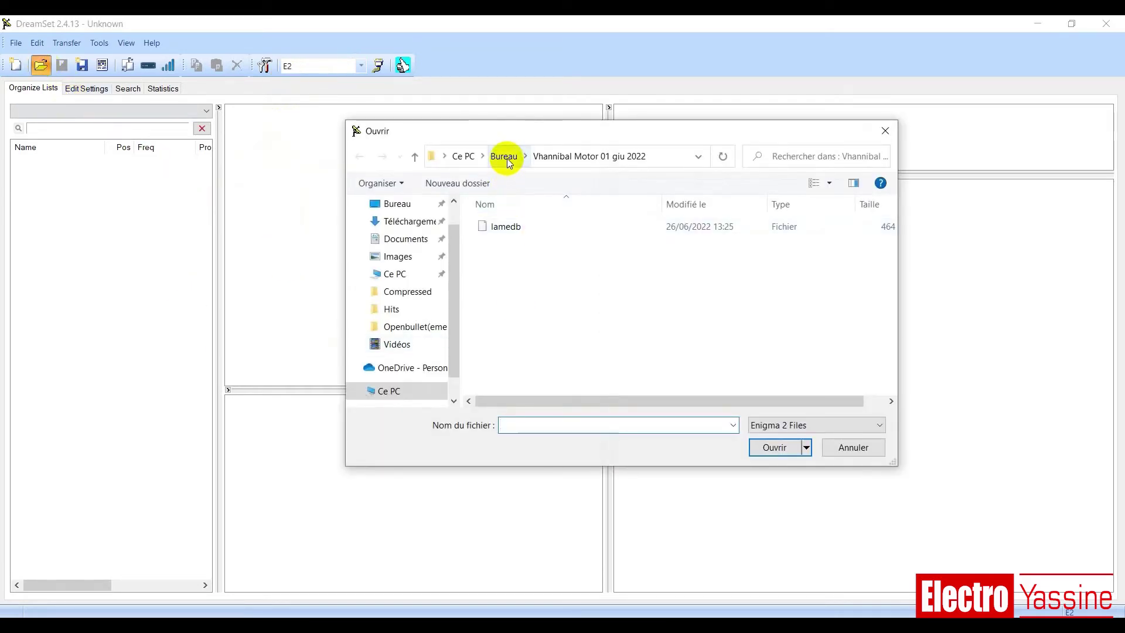
click(504, 156)
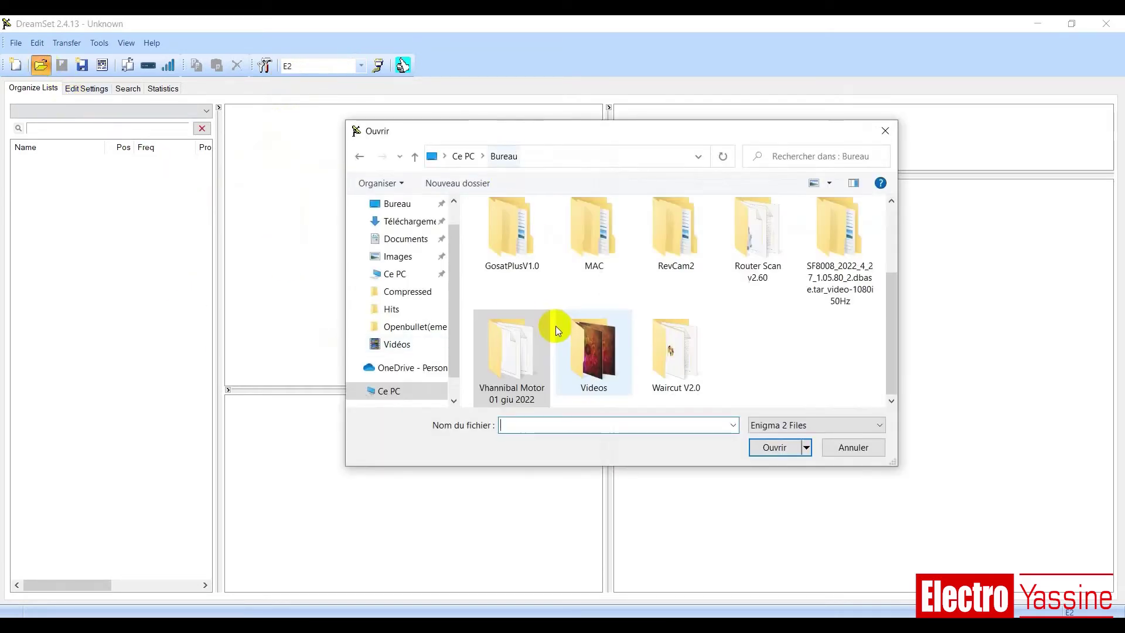
double_click(518, 354)
double_click(505, 228)
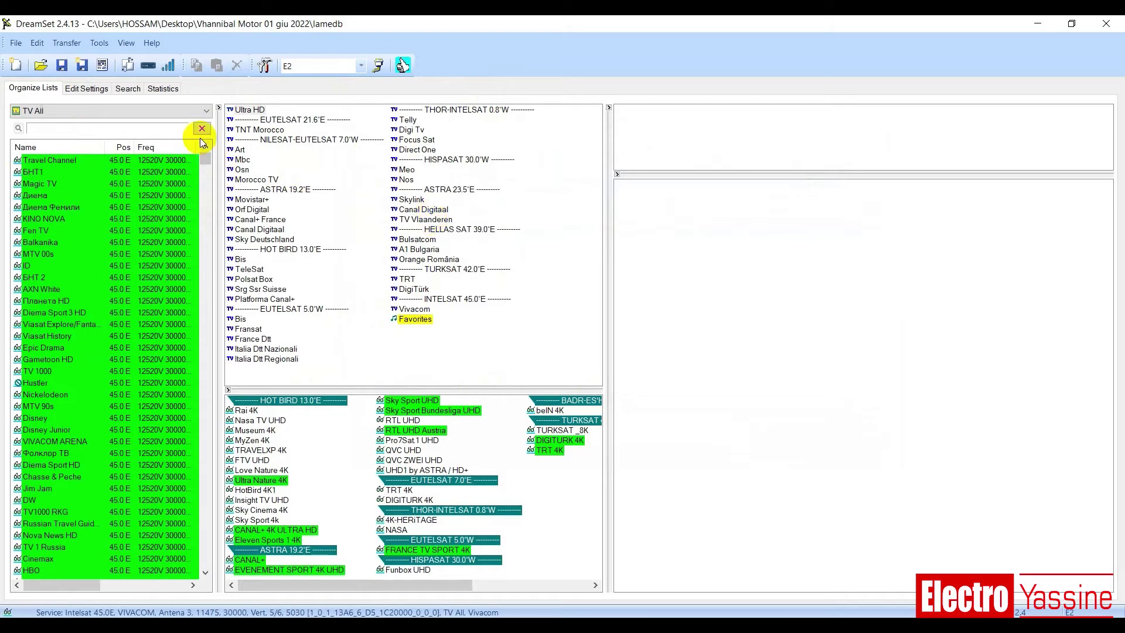
Glance at the list filter and Edit Settings view, then return to Organize Lists.
click(112, 111)
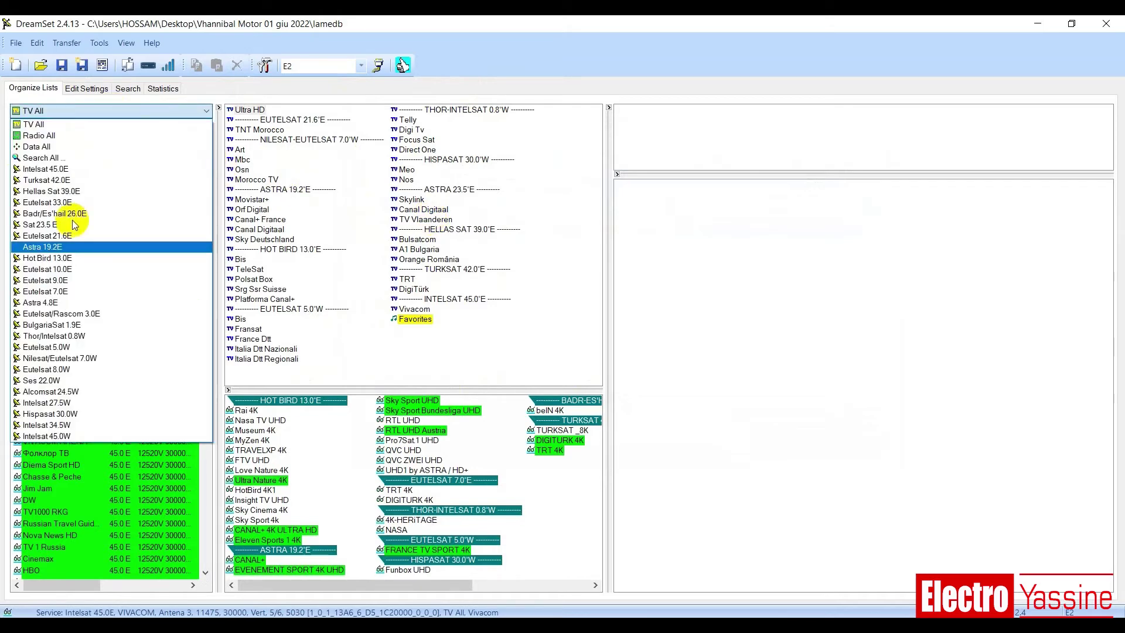
click(548, 314)
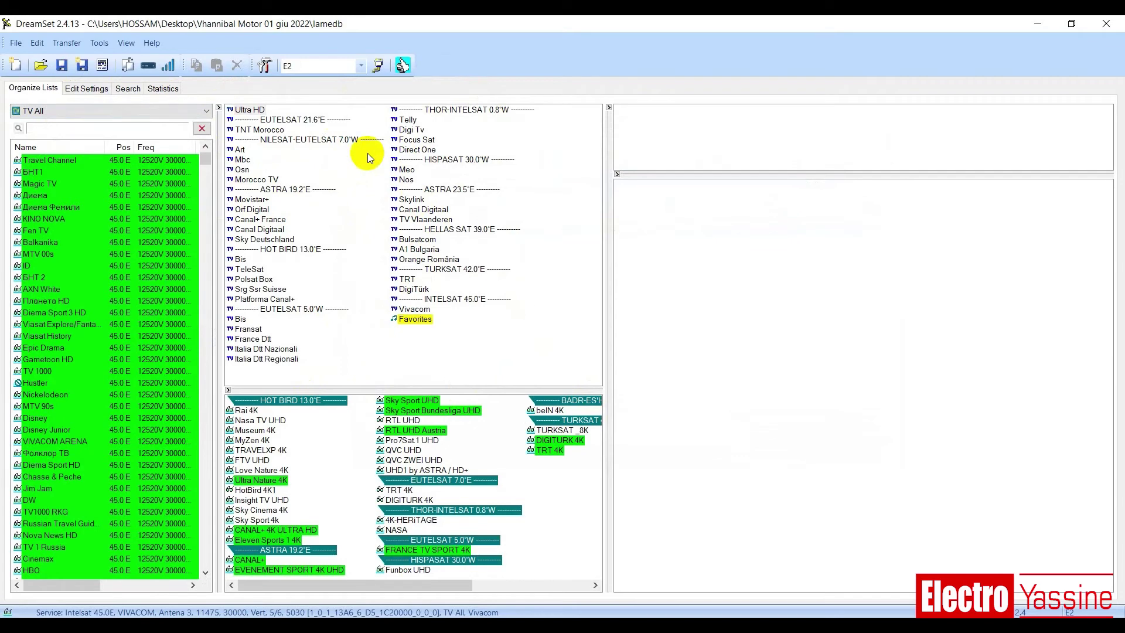
click(82, 88)
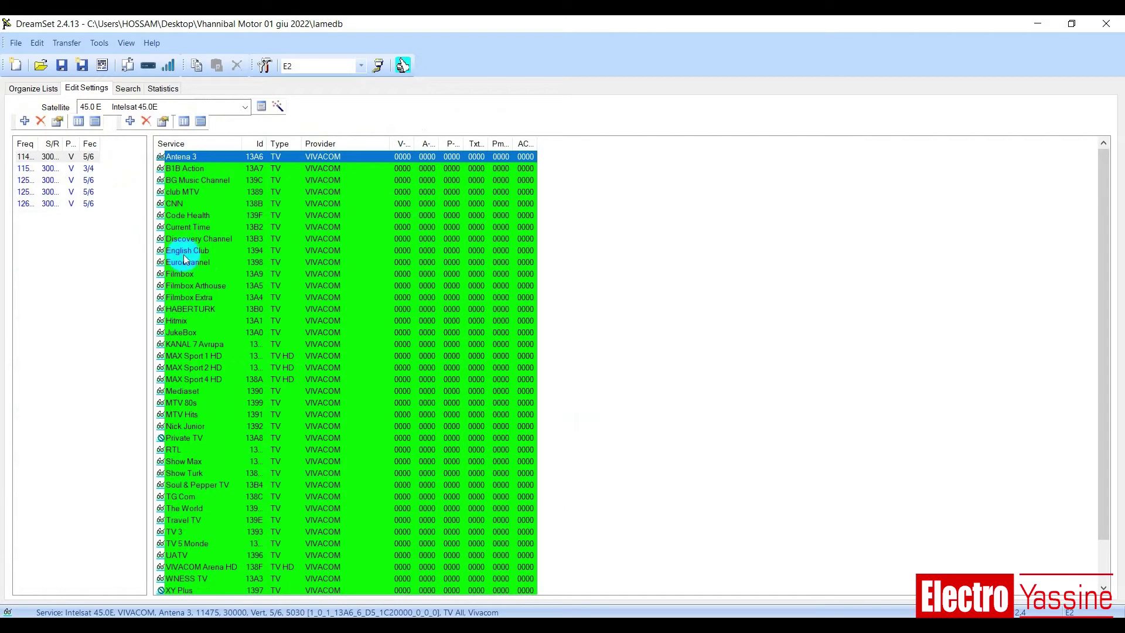
click(35, 89)
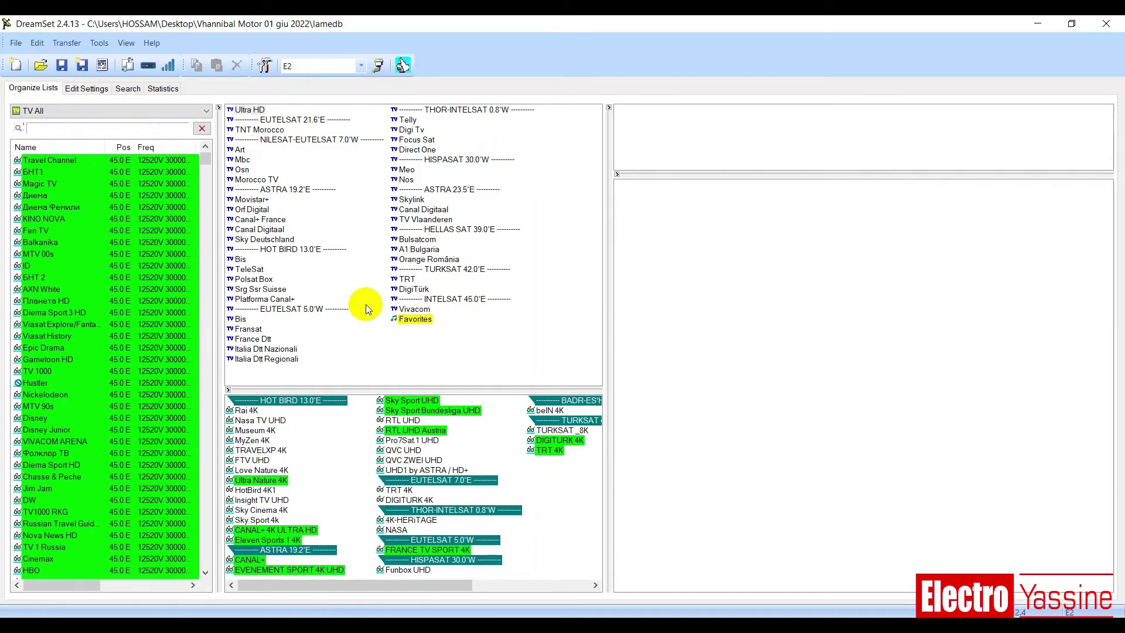
Write the edited lamedb settings to the E2 receiver at 192.168.1.7 and close the finished transfer.
click(264, 66)
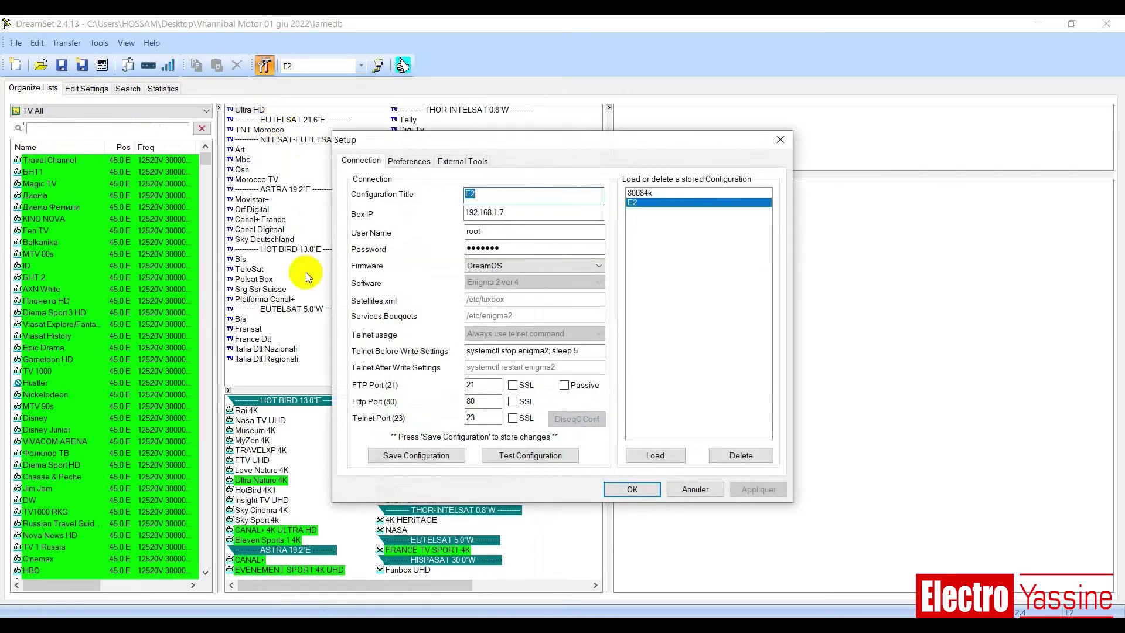
click(780, 139)
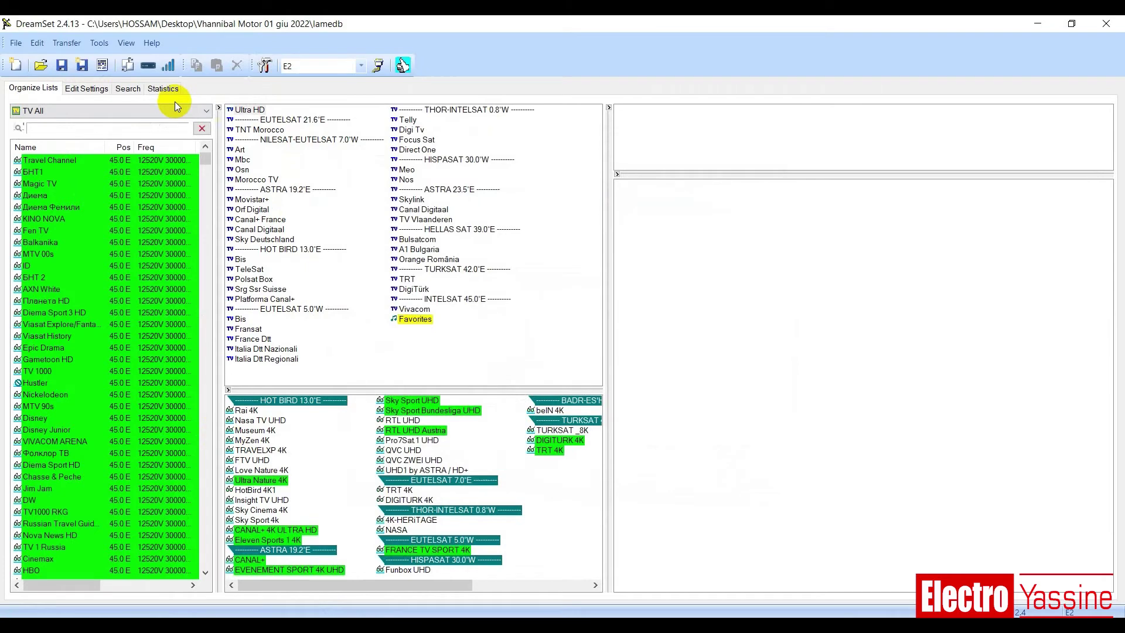
click(380, 66)
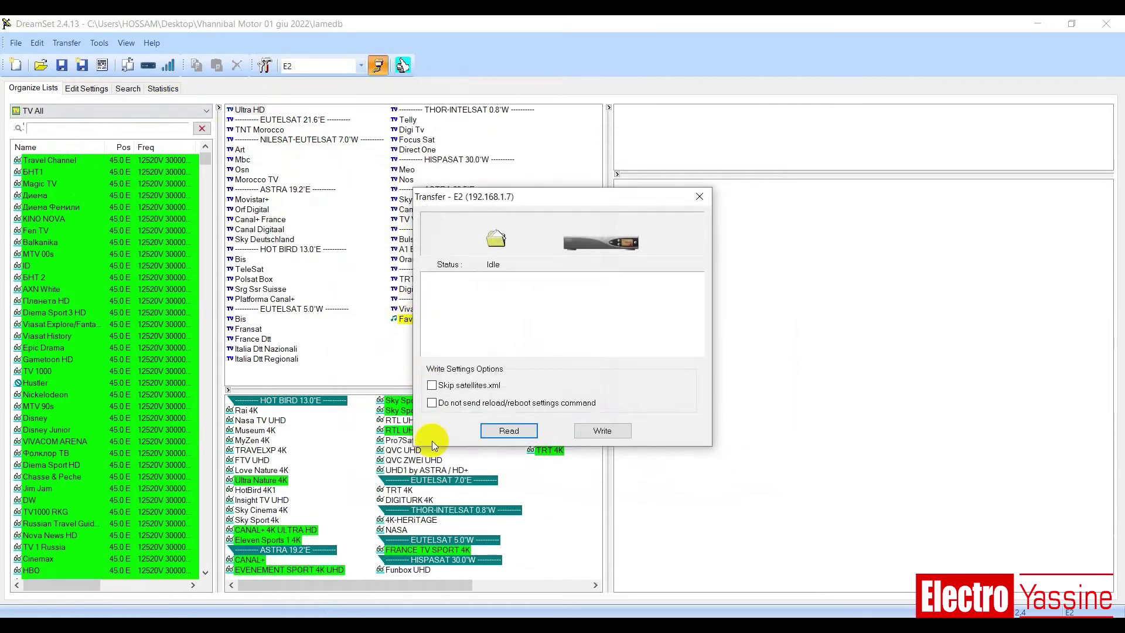
click(603, 431)
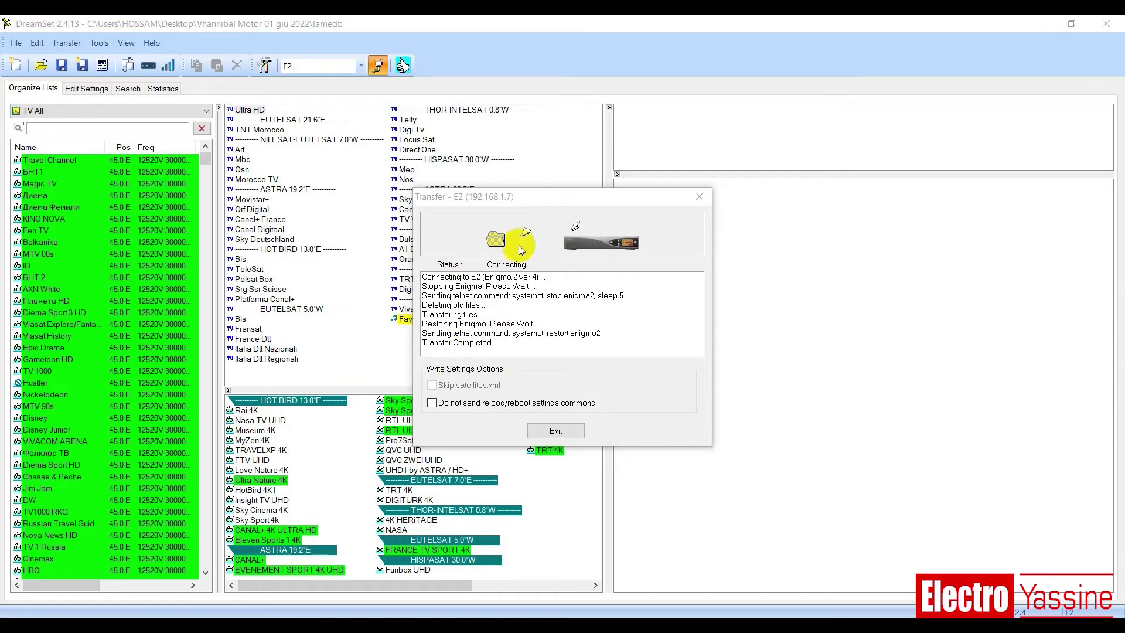
click(575, 434)
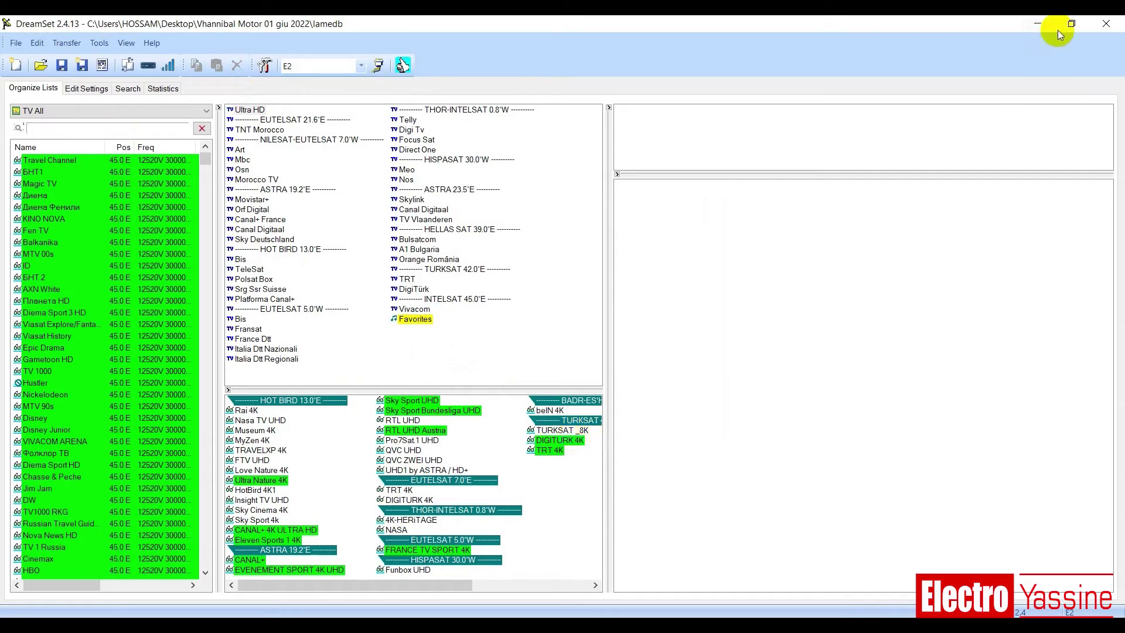
Close DreamSet and launch E-Channelizer from the Dream920 folder.
click(1105, 28)
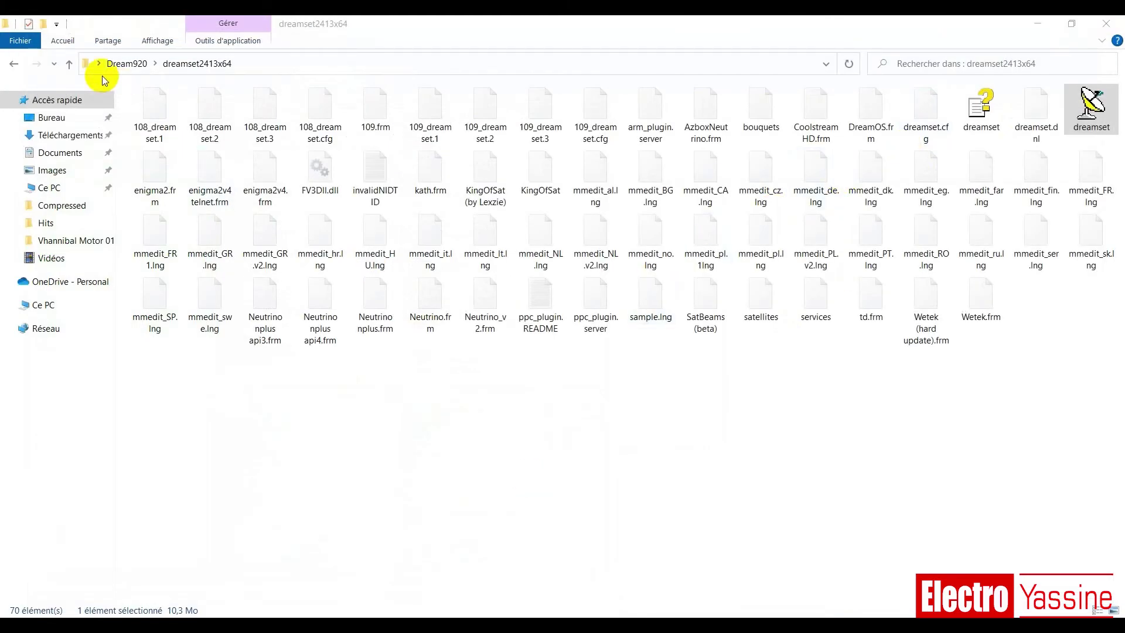
click(17, 67)
double_click(207, 120)
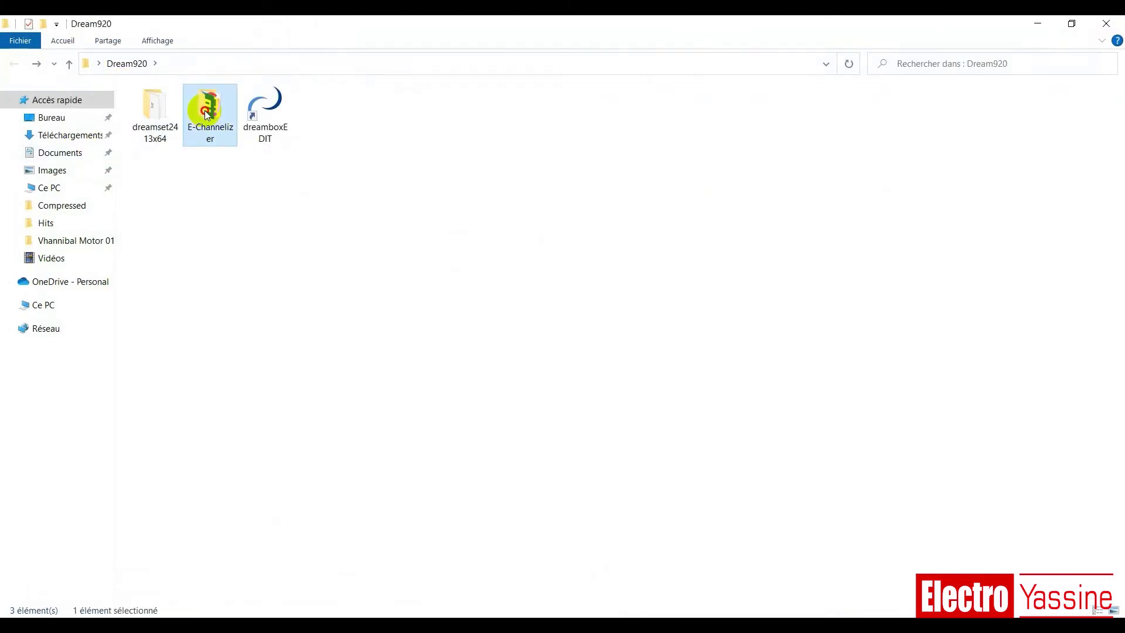
double_click(196, 127)
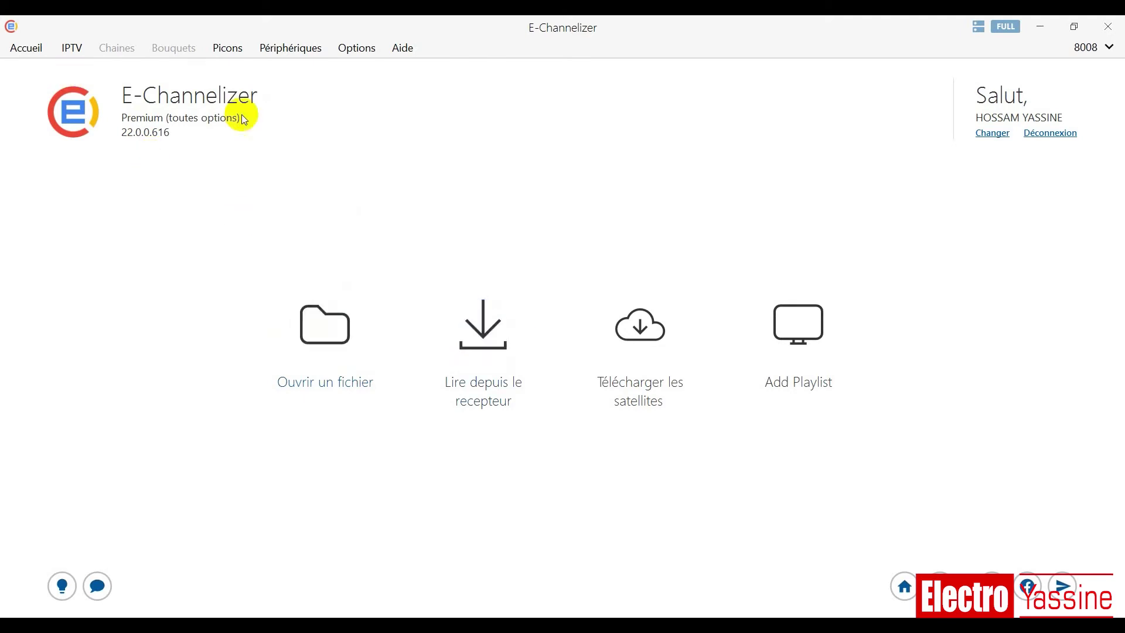
Clear recent files and open lamedb from Bureau > Vhannibal Motor 01 giu 2022.
click(327, 339)
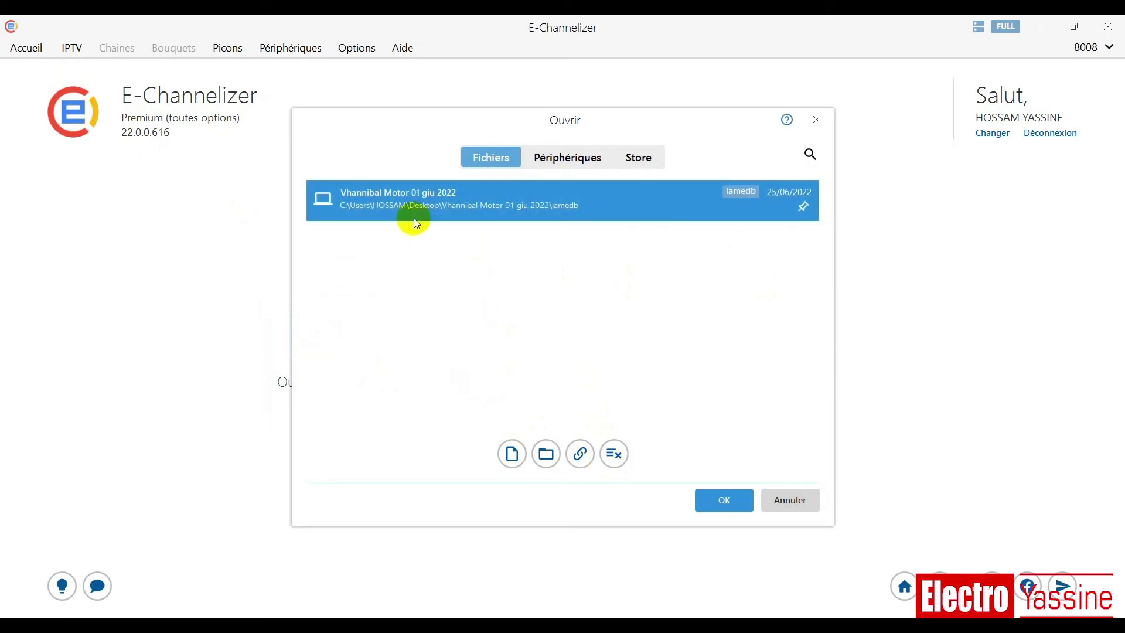
click(623, 462)
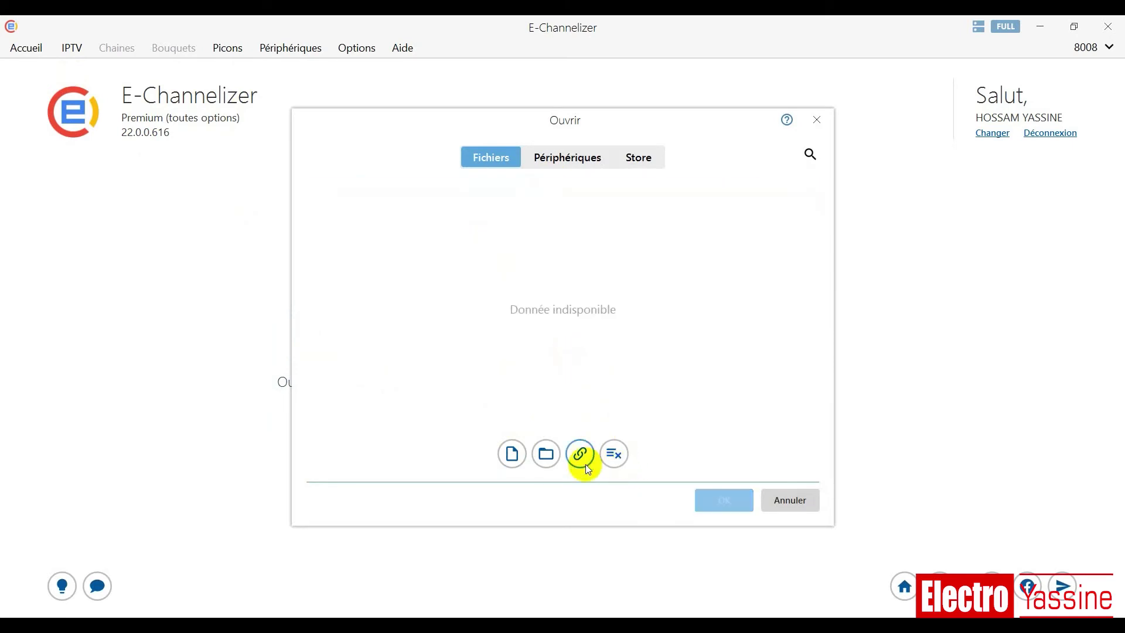
click(512, 454)
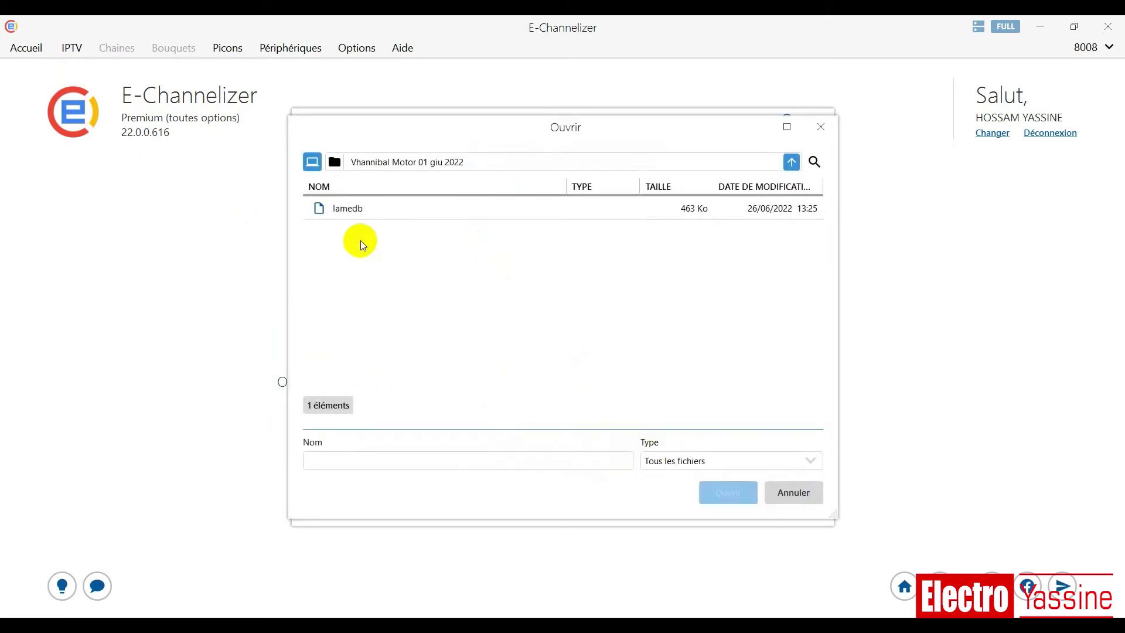
click(312, 163)
double_click(374, 209)
scroll(441, 325, down, 2)
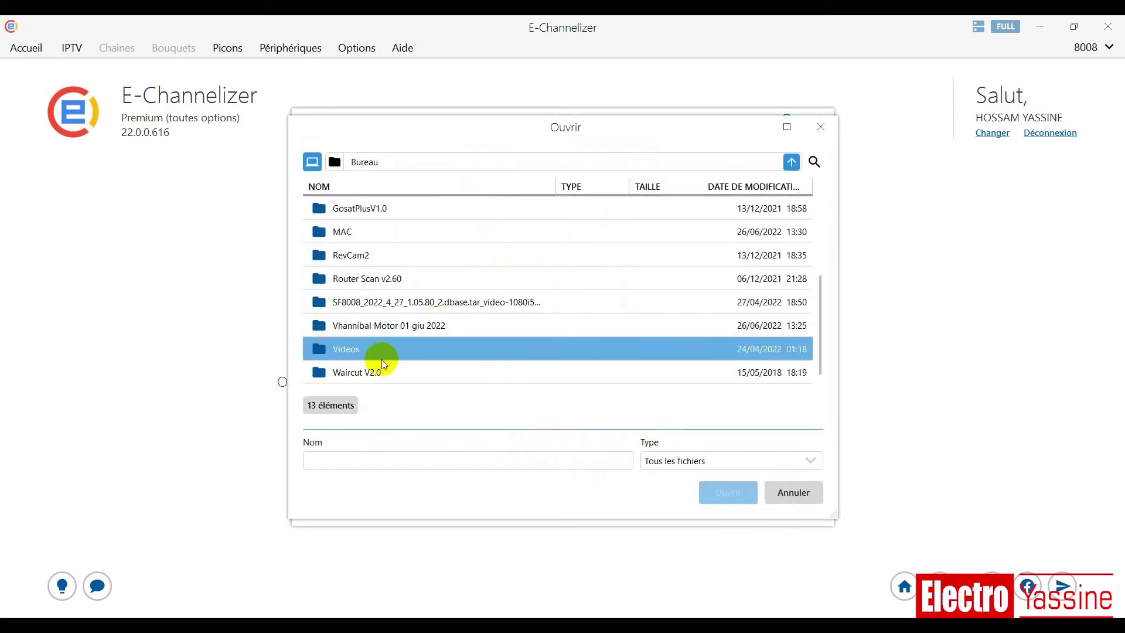
double_click(371, 330)
click(350, 211)
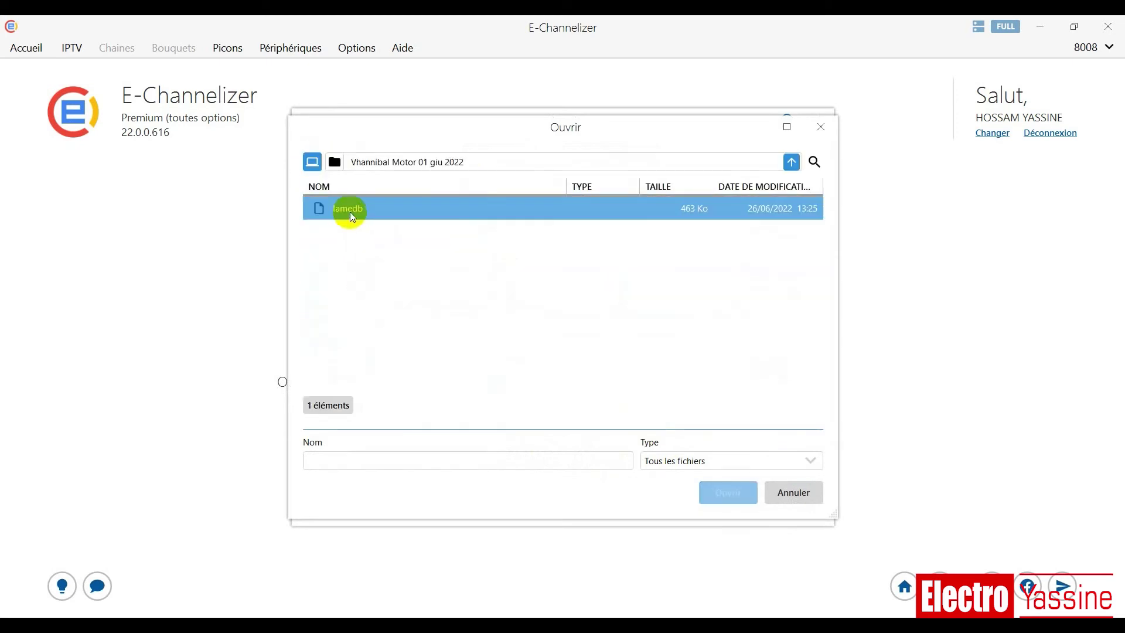
double_click(359, 210)
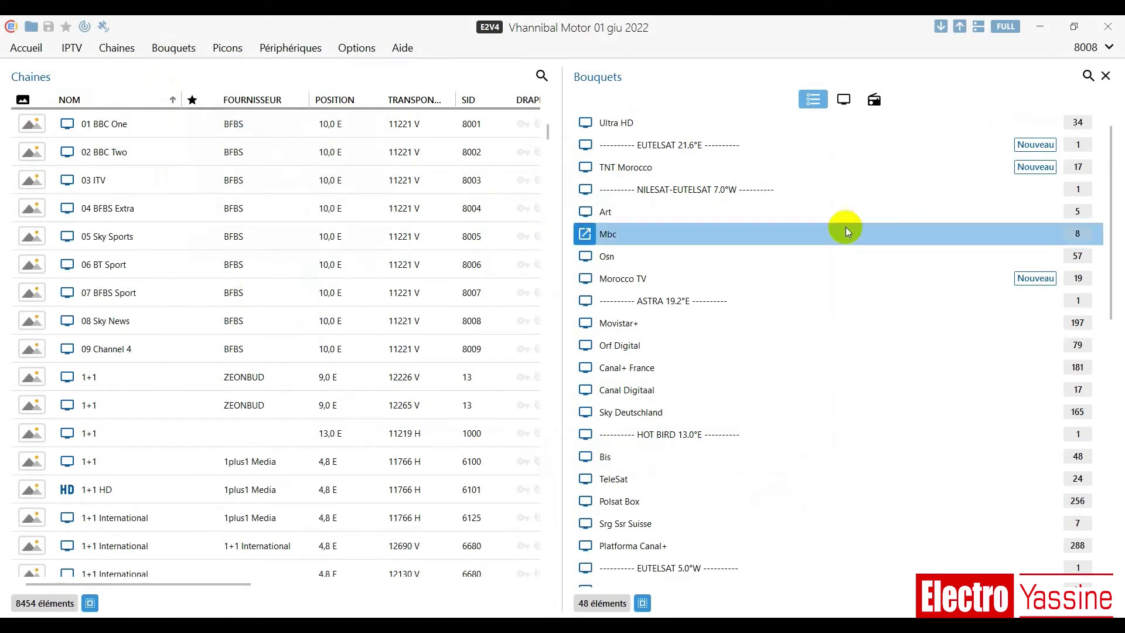
Scroll through the loaded channel list, inspecting a couple of channels.
scroll(811, 261, down, 3)
click(353, 211)
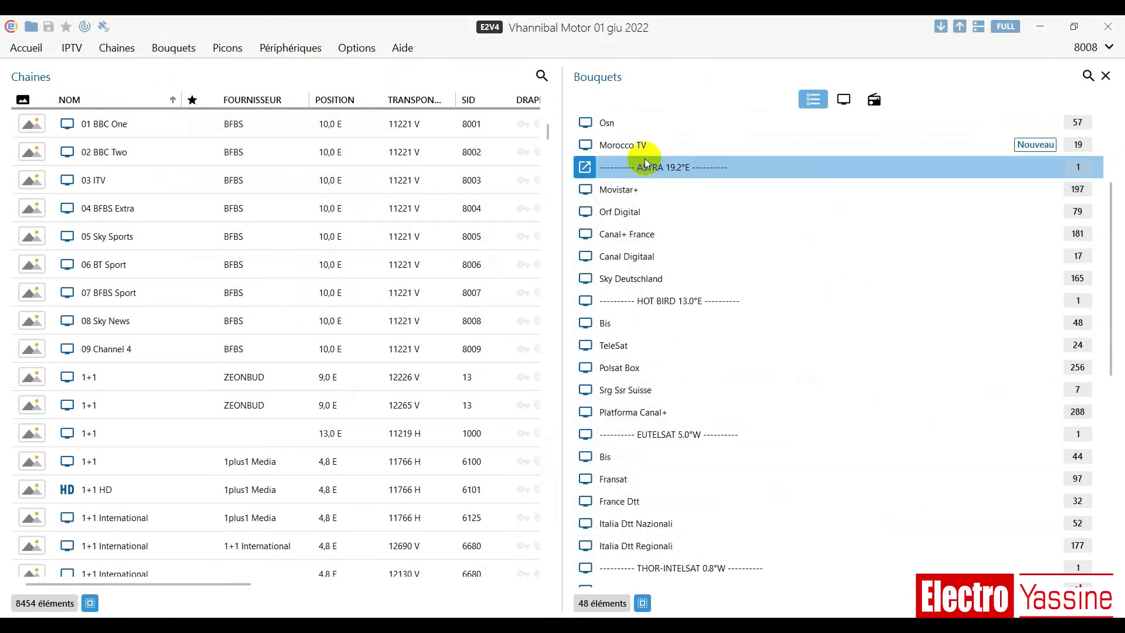
scroll(678, 520, down, 5)
scroll(340, 258, down, 1)
click(339, 237)
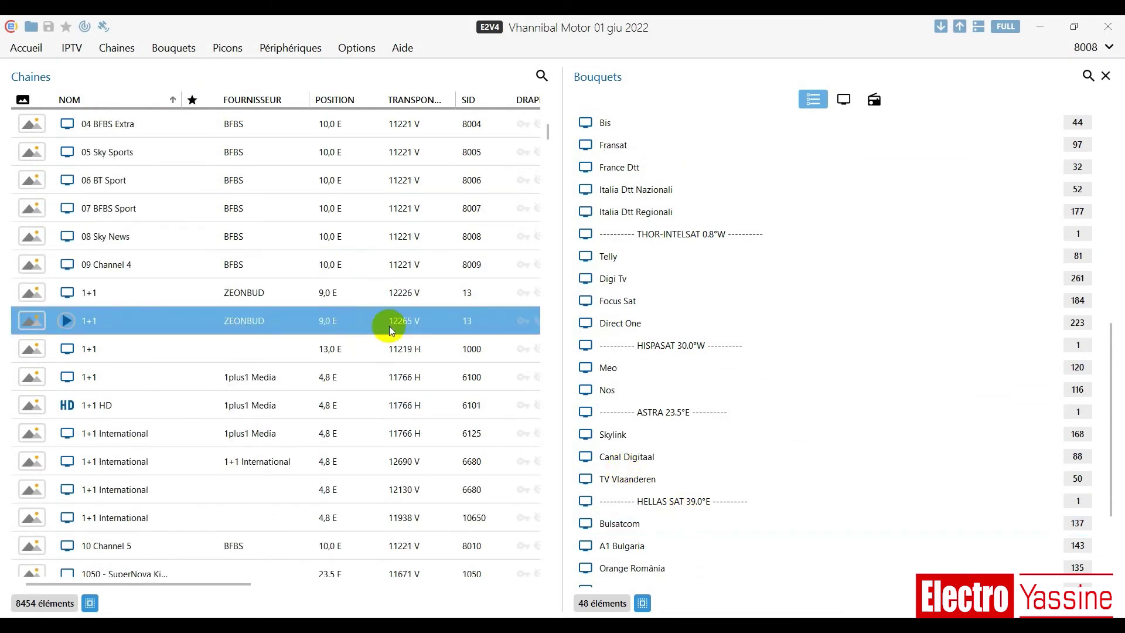
scroll(389, 322, up, 1)
scroll(610, 301, up, 7)
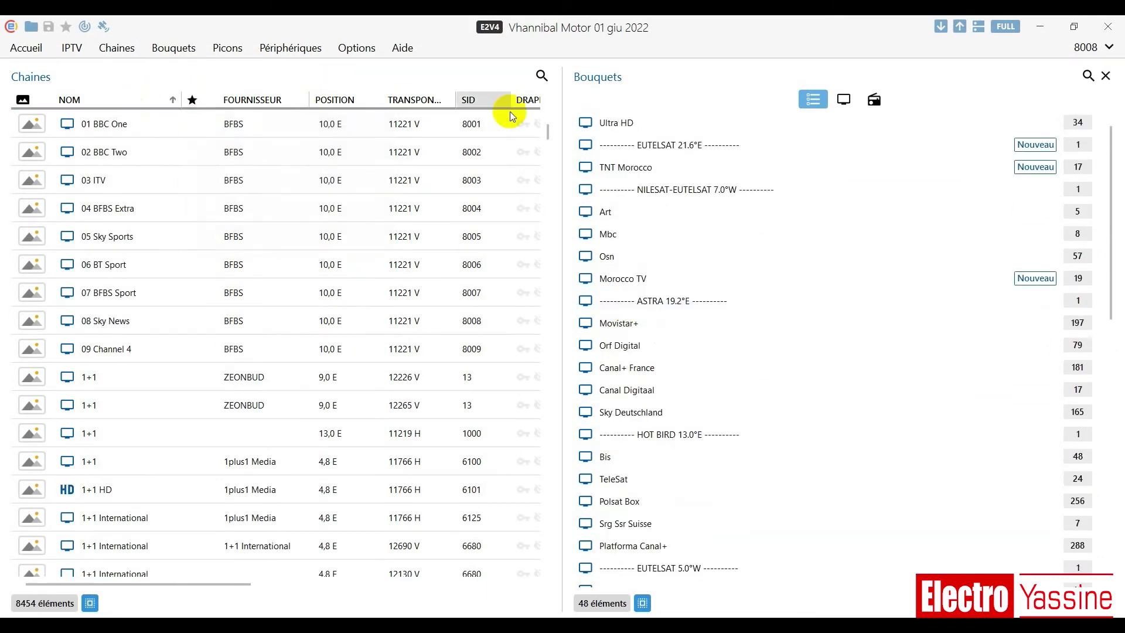
Check channels like BBC One, ITV, Channel 4 and bouquets Orf Digital, Morocco TV, then view receiver 8008's status.
click(153, 143)
click(394, 264)
click(394, 124)
click(394, 179)
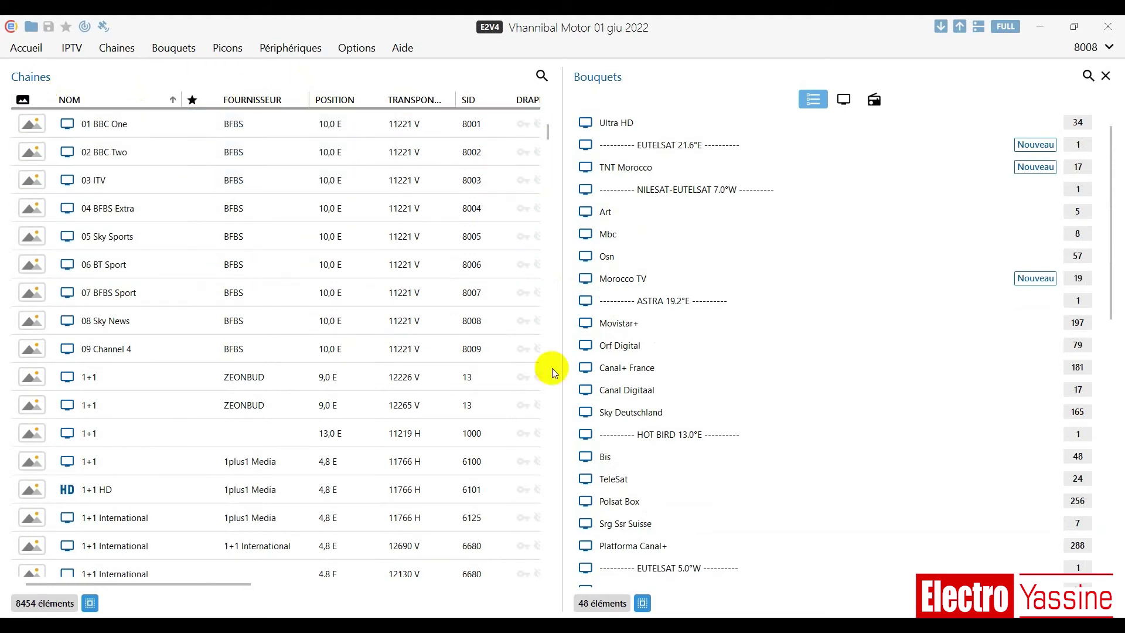
click(125, 117)
click(468, 340)
click(609, 349)
click(414, 264)
click(310, 239)
click(516, 357)
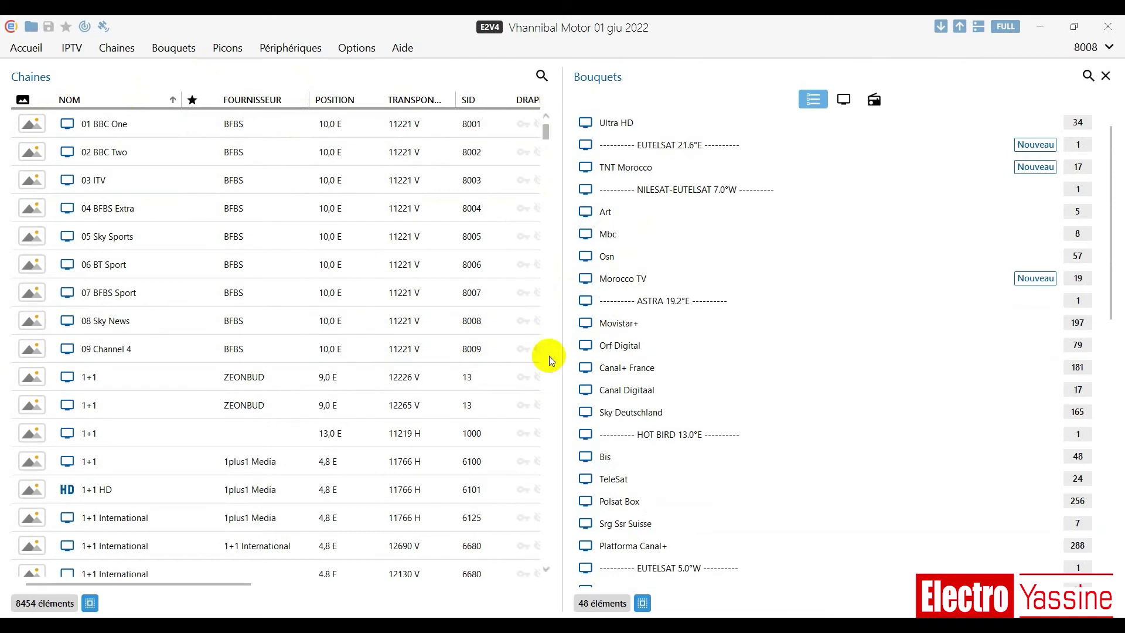
click(772, 273)
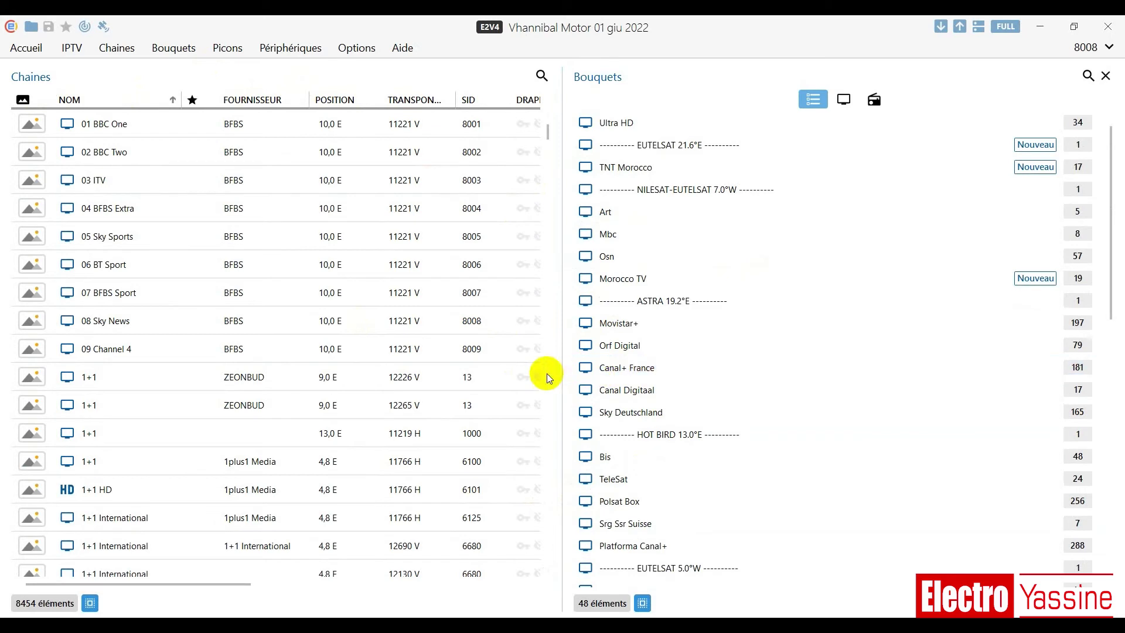
click(973, 30)
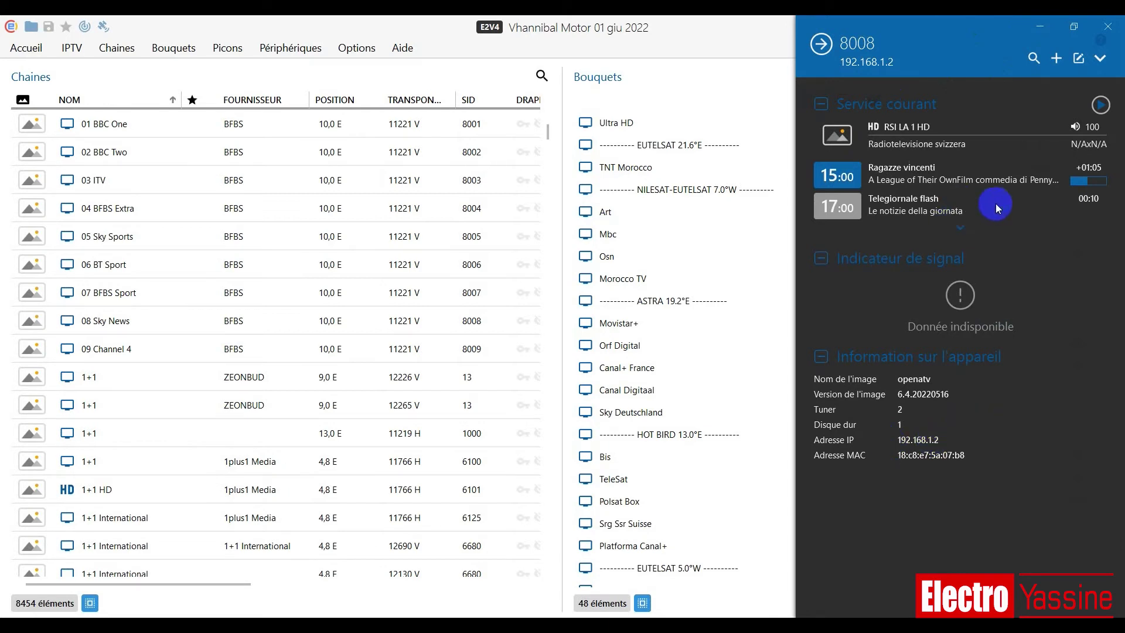
Delete the DreamOS 920 profile (192.168.1.3) and reconnect to receiver 8008.
click(1101, 62)
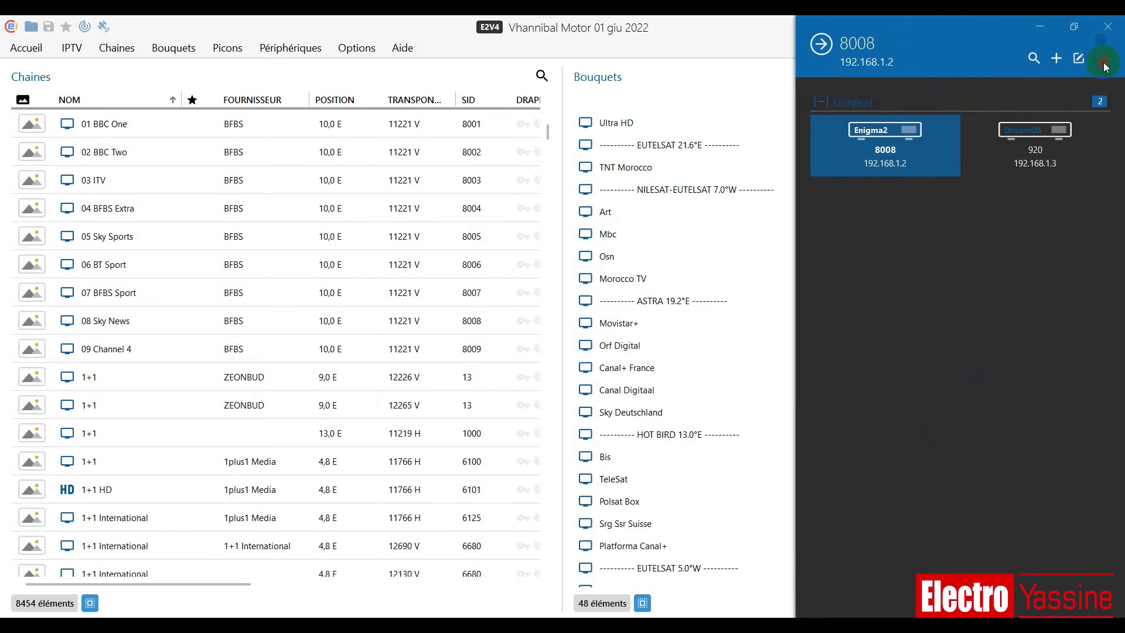
click(1104, 65)
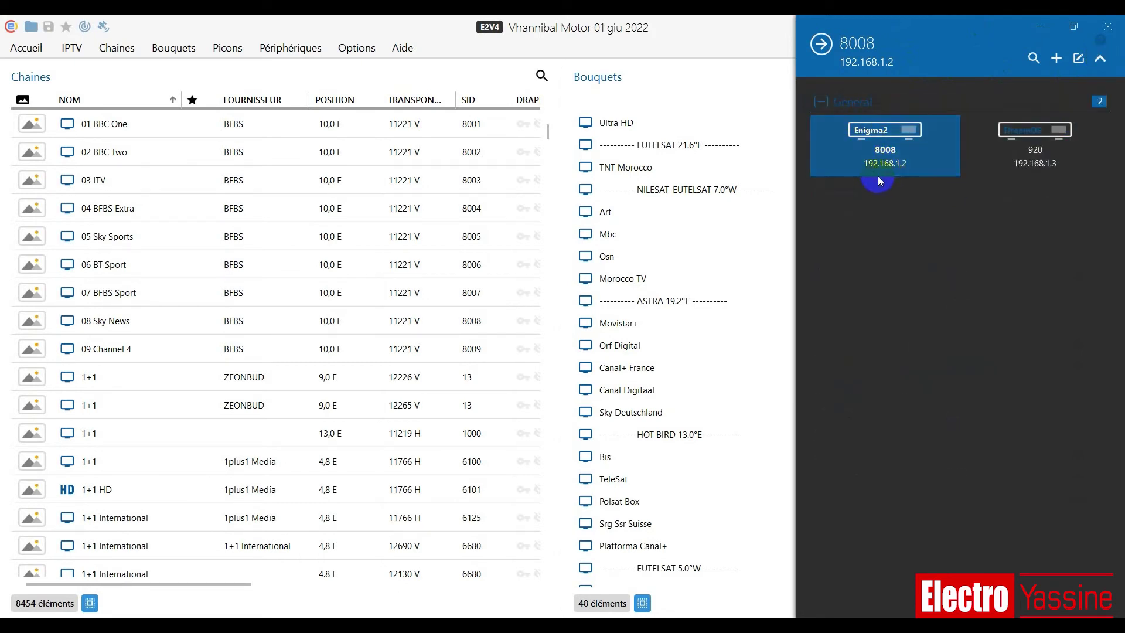
click(1021, 146)
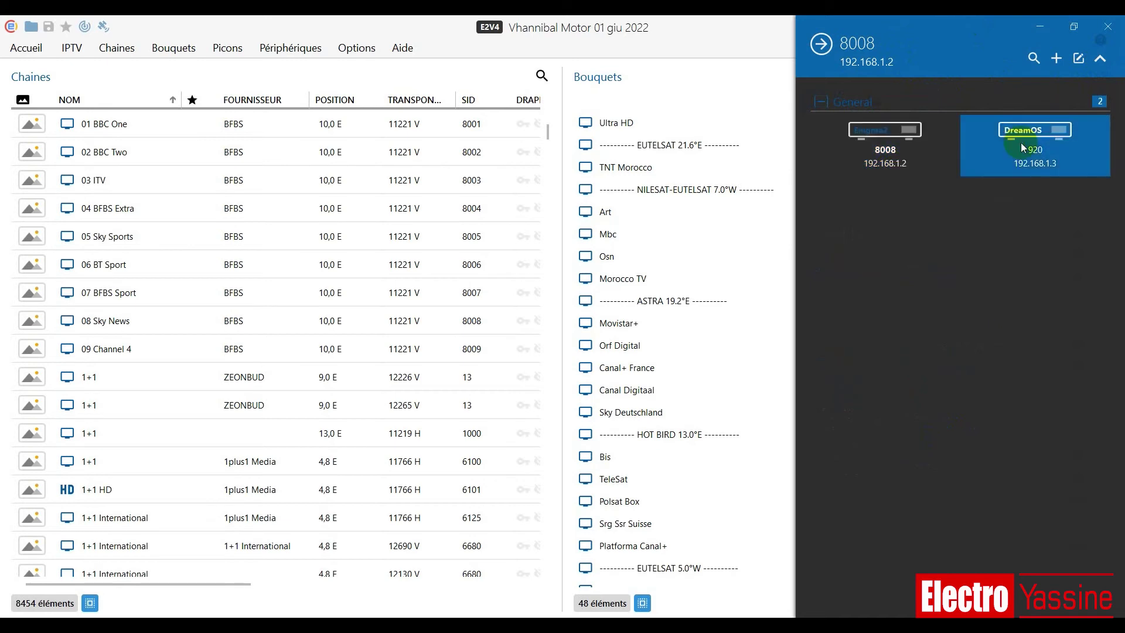
right_click(1092, 141)
click(1035, 185)
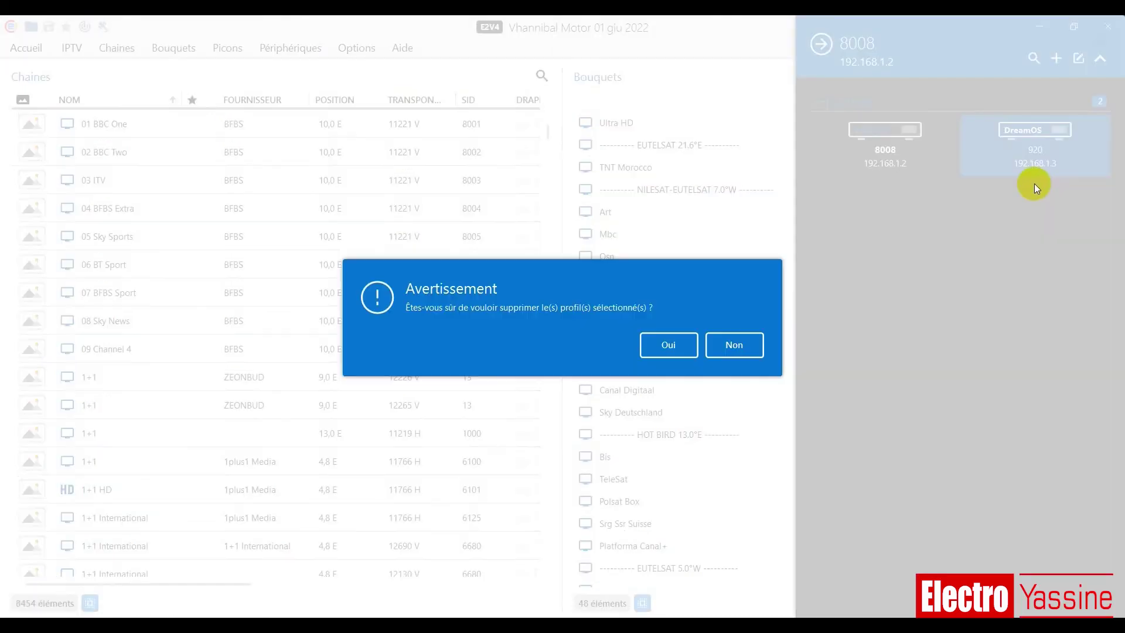
click(669, 345)
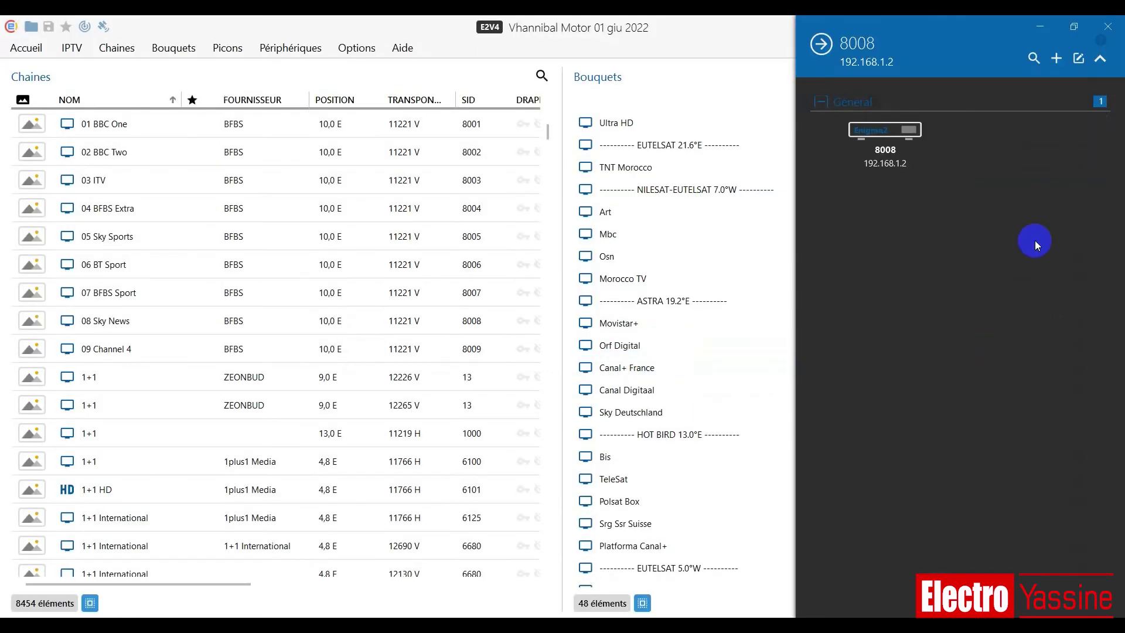
click(1095, 62)
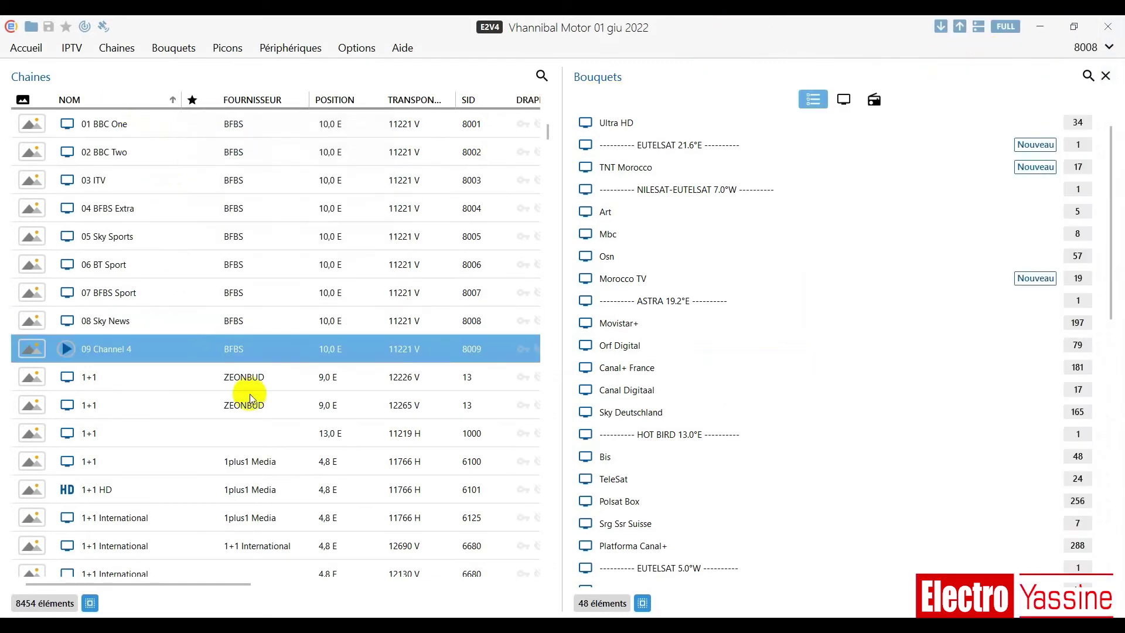
Add a new receiver profile and name it DREAM 920.
click(979, 28)
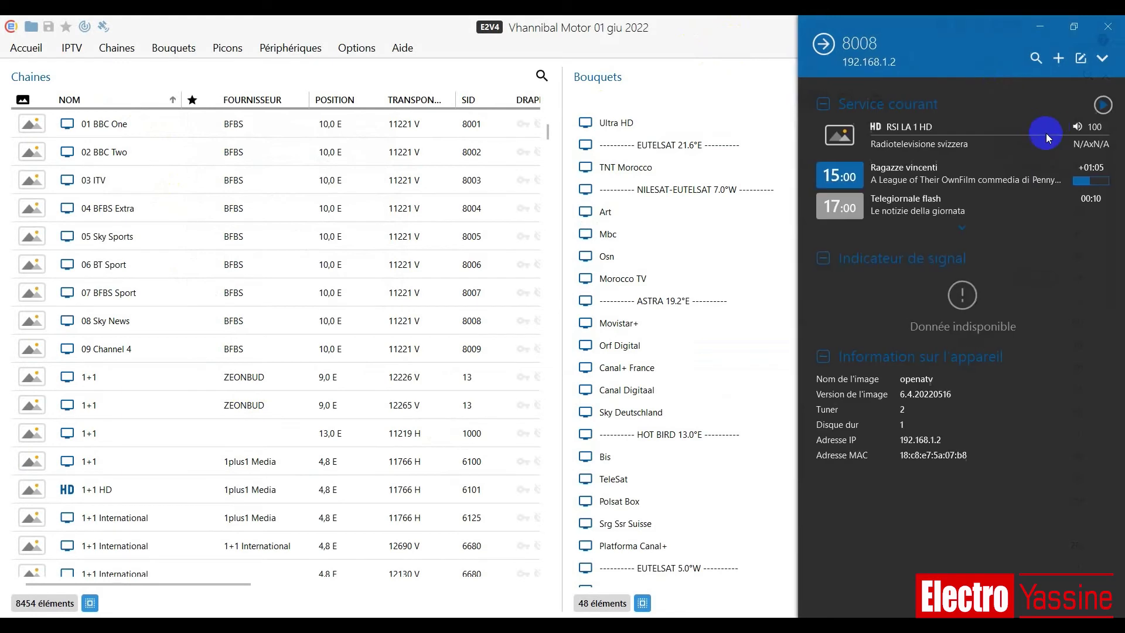
click(1101, 59)
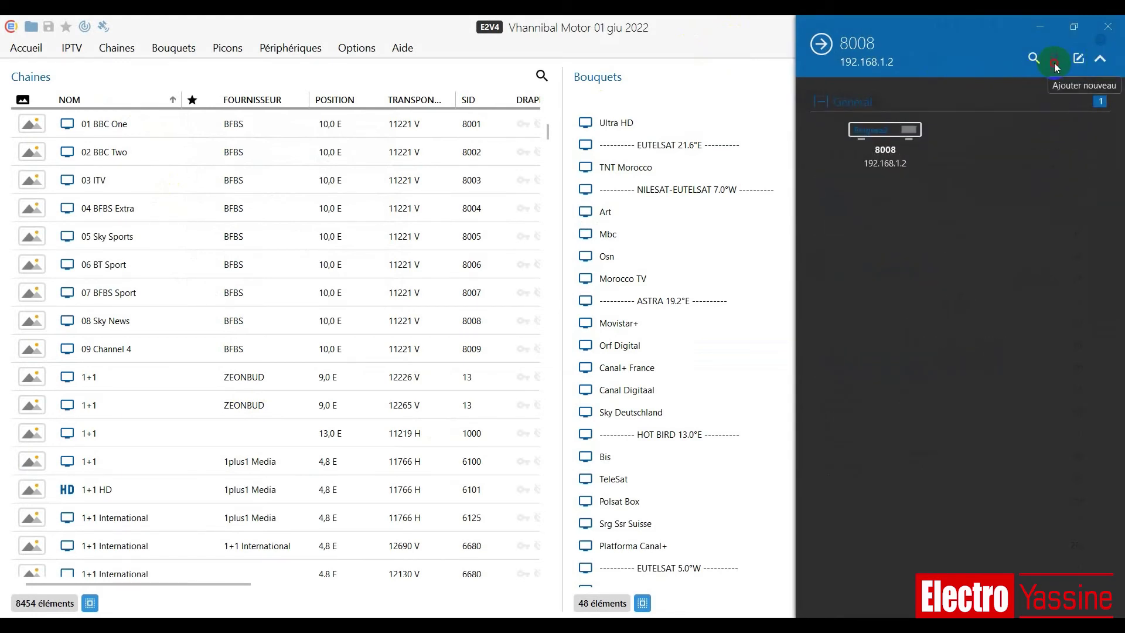
click(1056, 58)
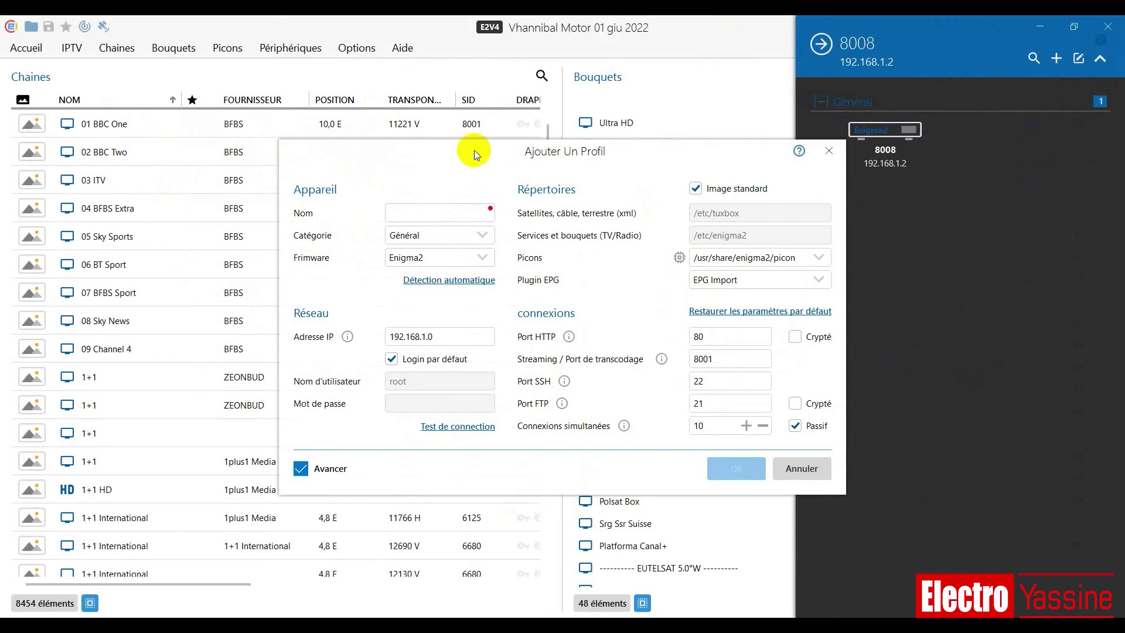
click(450, 212)
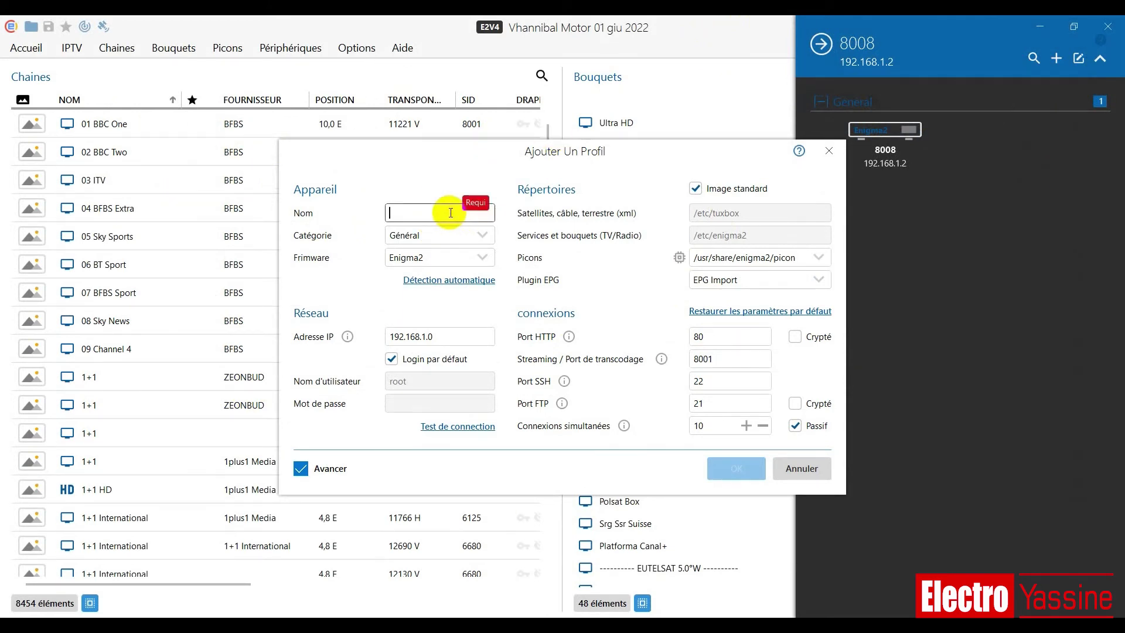
text(80)
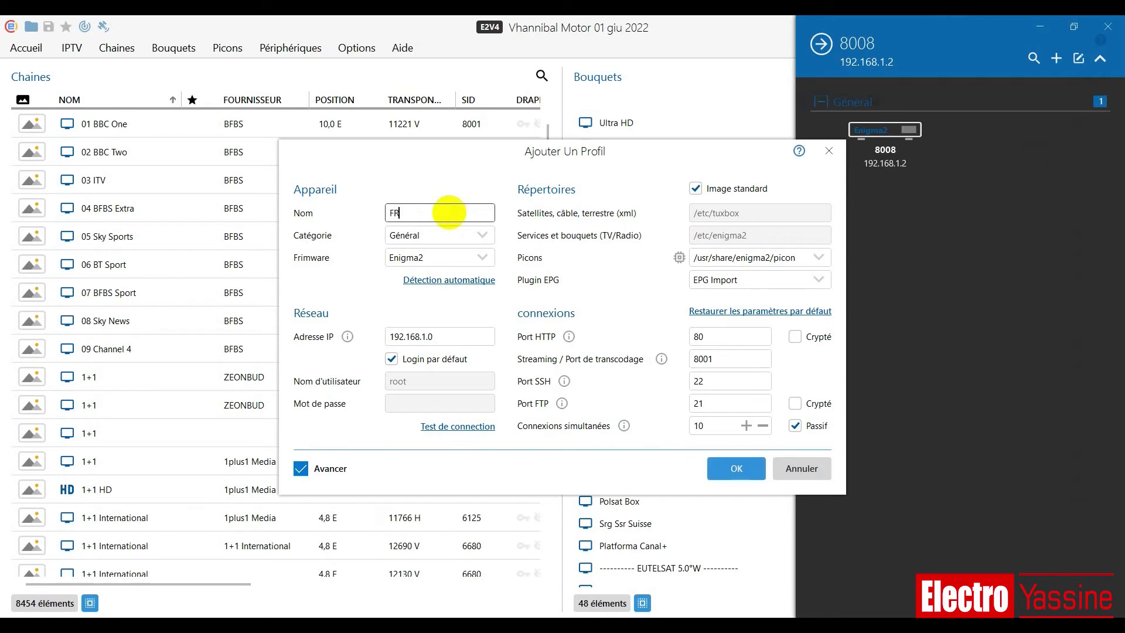
key(BackSpace)
key(BackSpace)
text(DREAM 920)
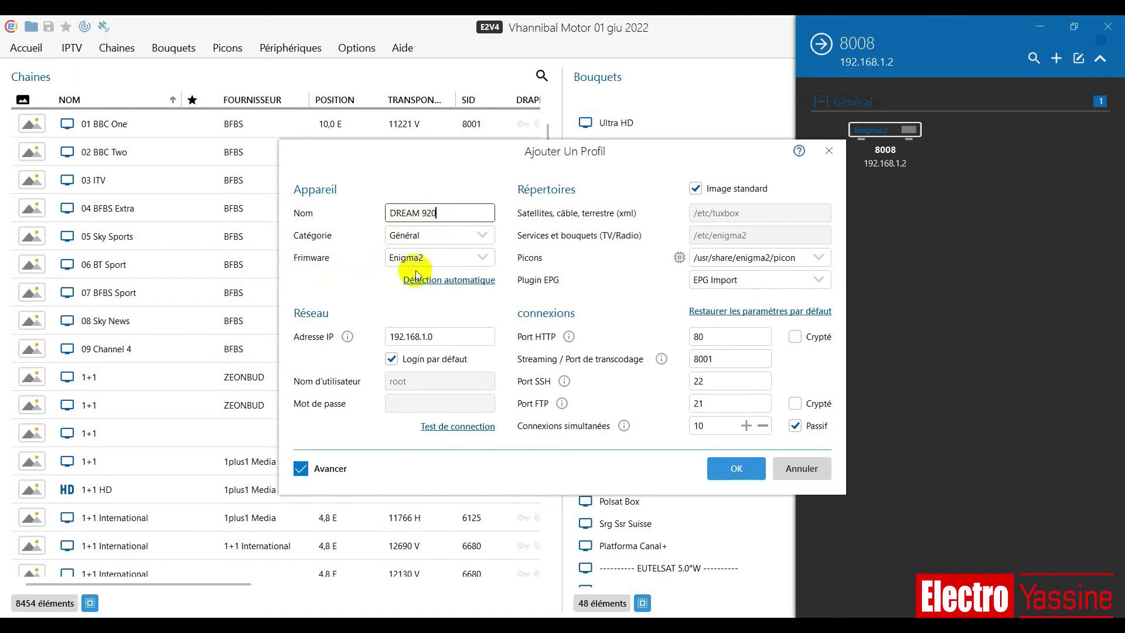
Configure DREAM 920 as DreamOS at 192.168.1.7 with the receiver password, test the connection, and save.
click(438, 258)
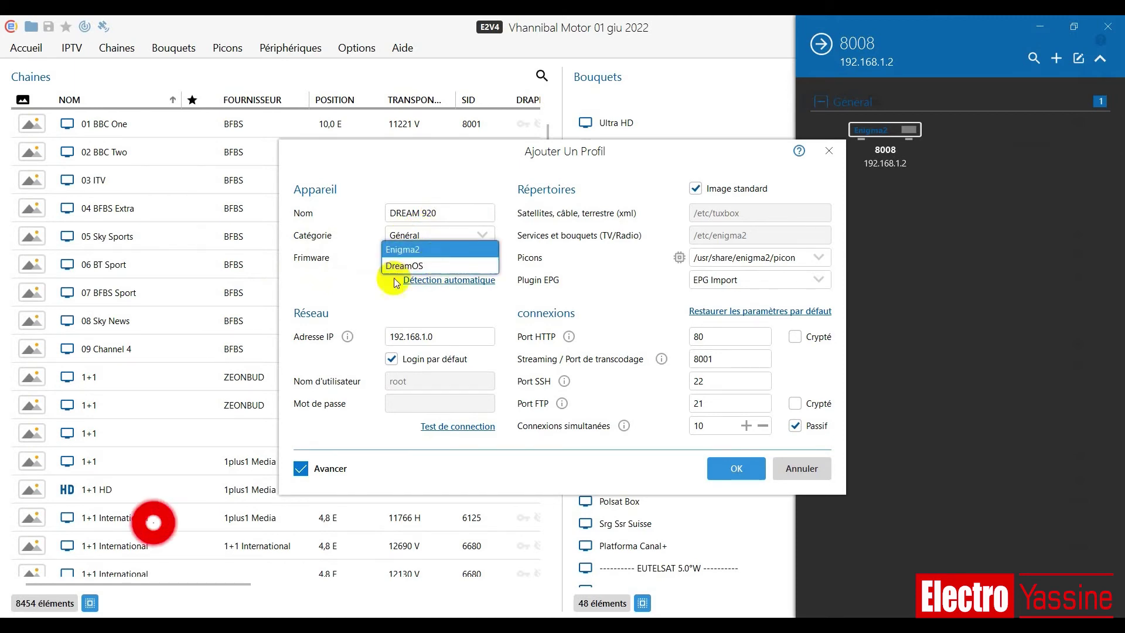
click(407, 266)
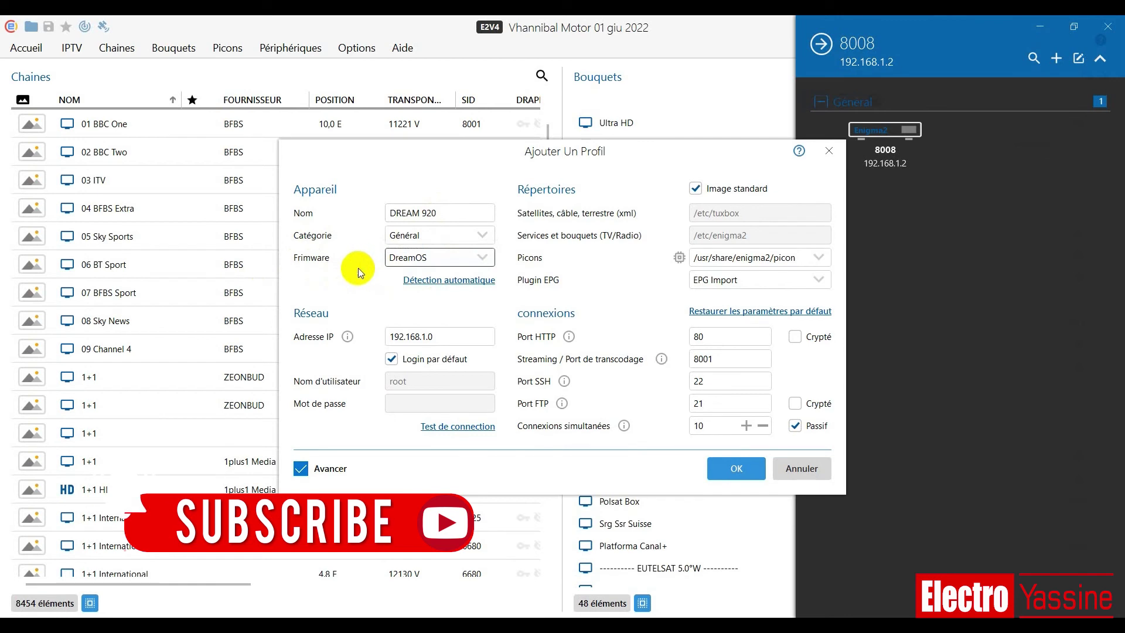
click(392, 361)
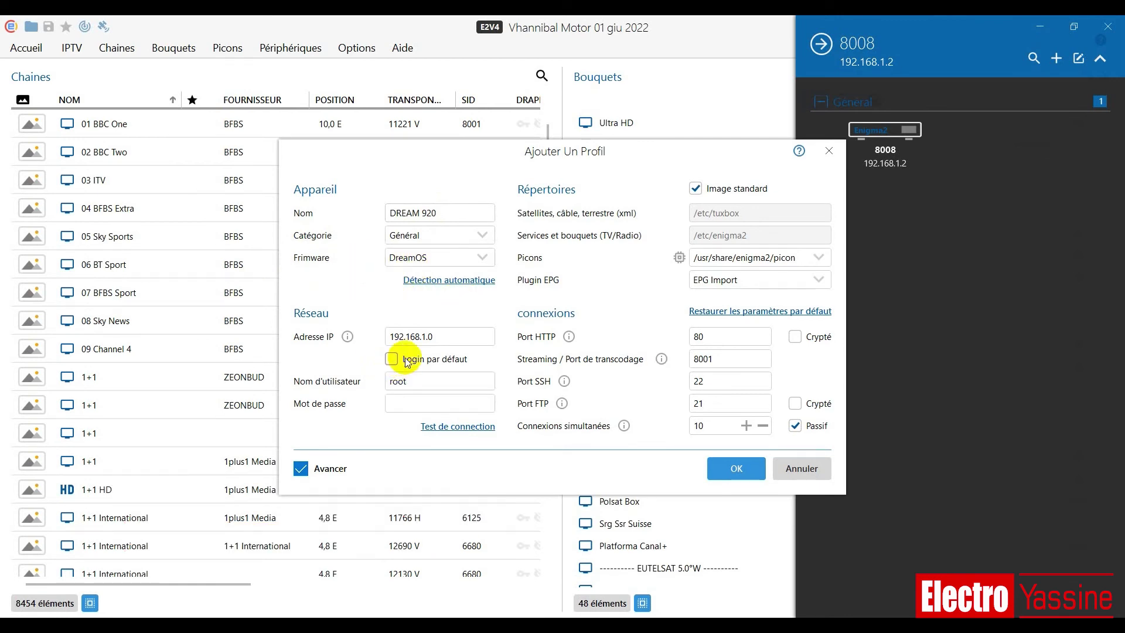
triple_click(445, 340)
text(192.168.1.7)
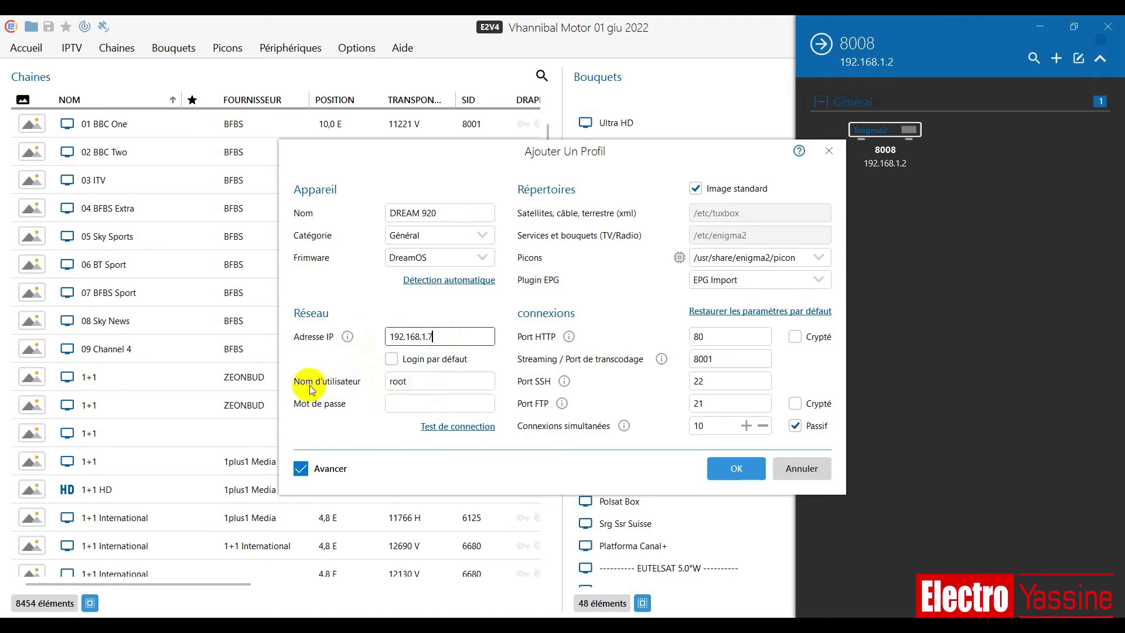
click(415, 405)
text(dreambox)
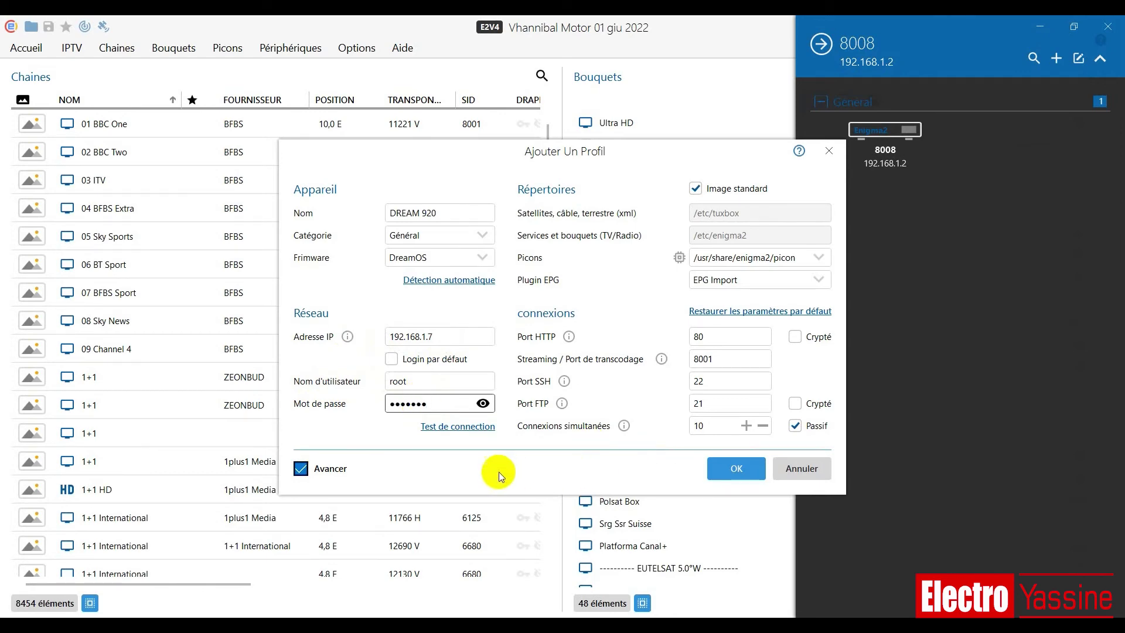
click(476, 429)
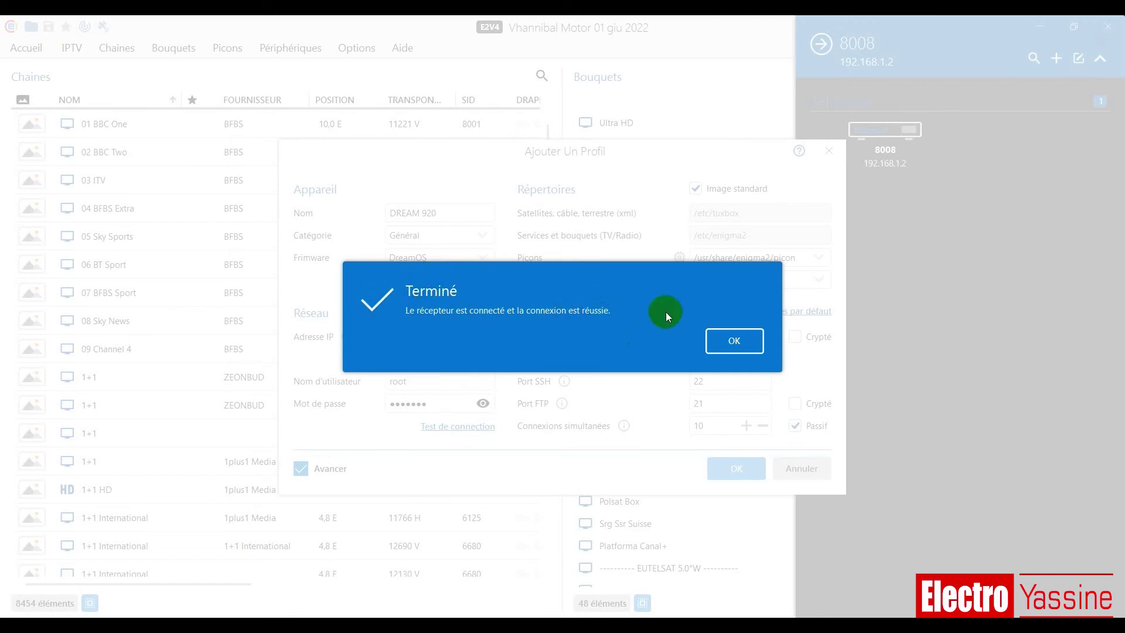
click(733, 346)
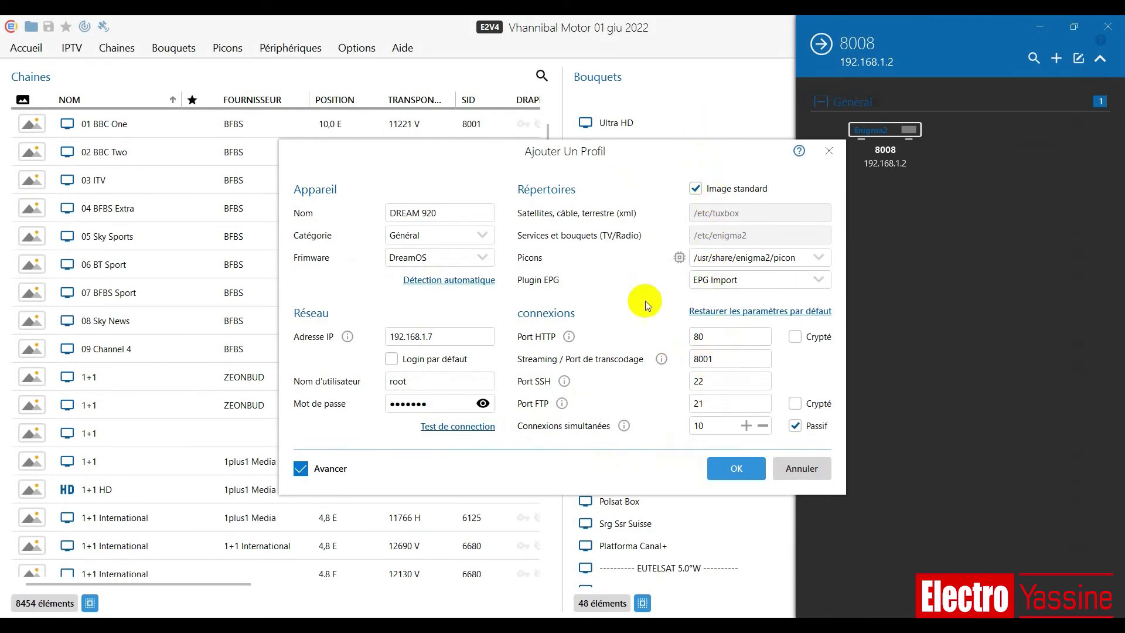
click(735, 471)
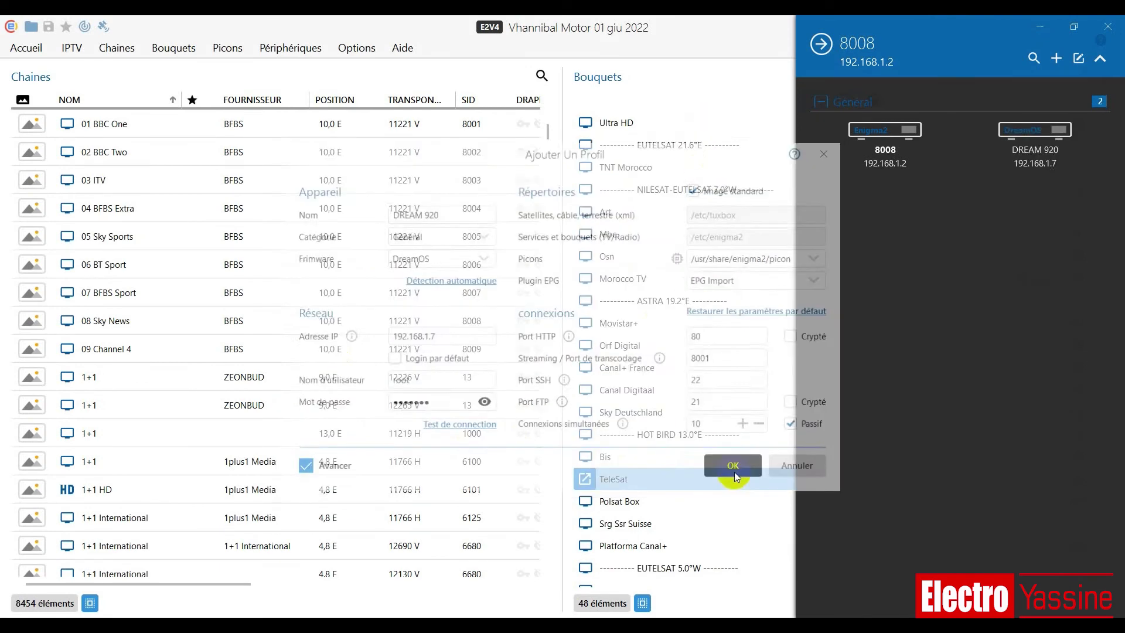
Pick the DREAM 920 receiver, close the receiver list, and read settings with Lire.
click(1028, 134)
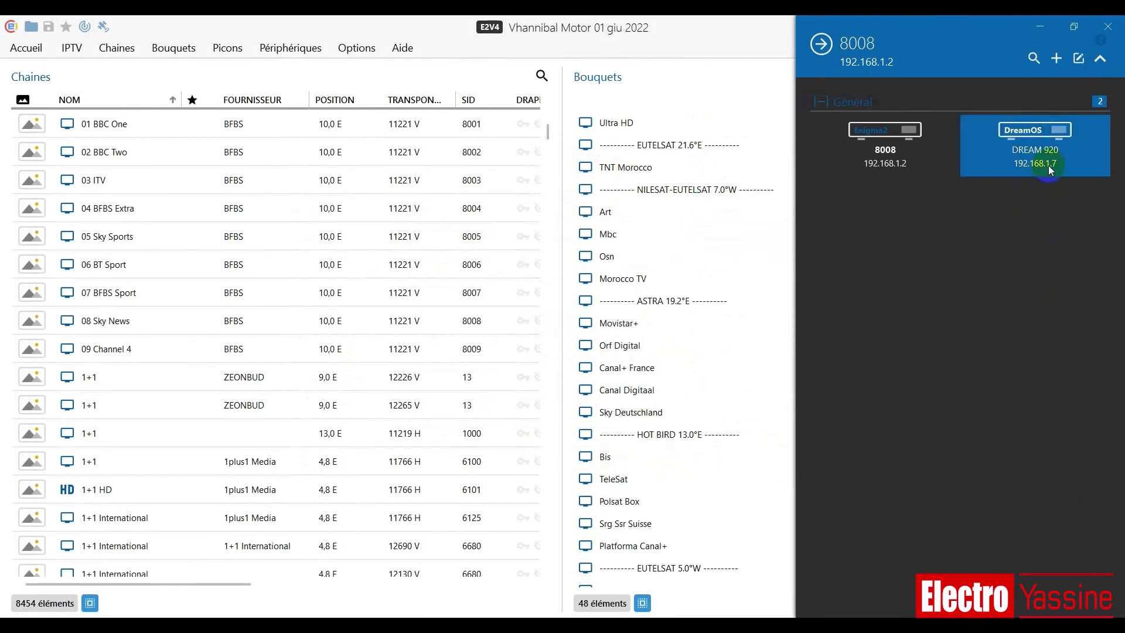
click(826, 52)
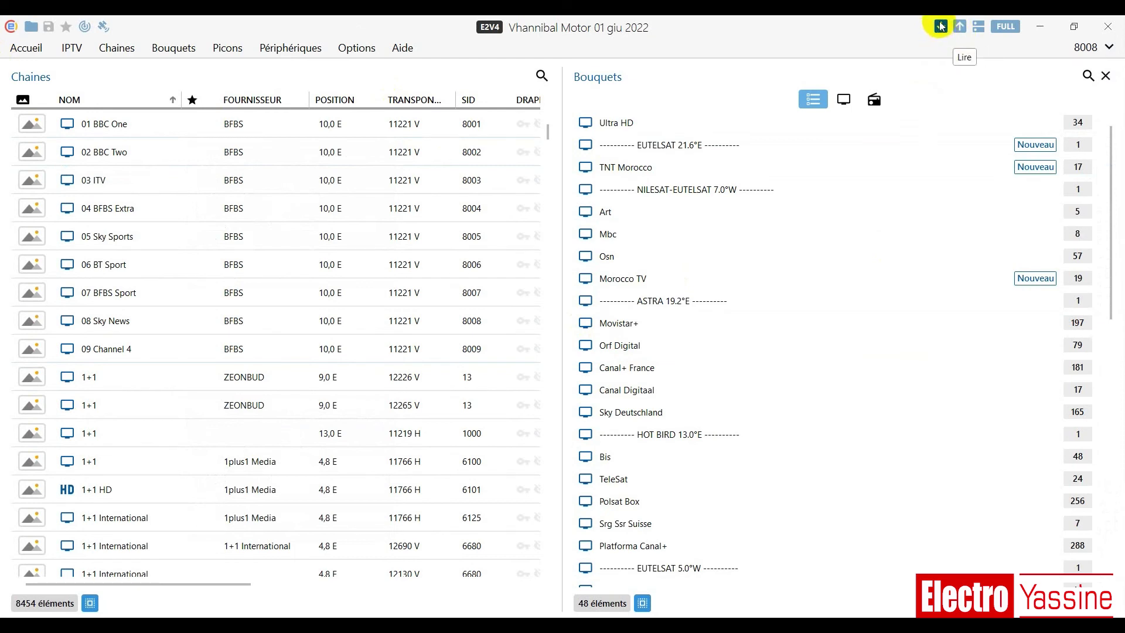
click(941, 27)
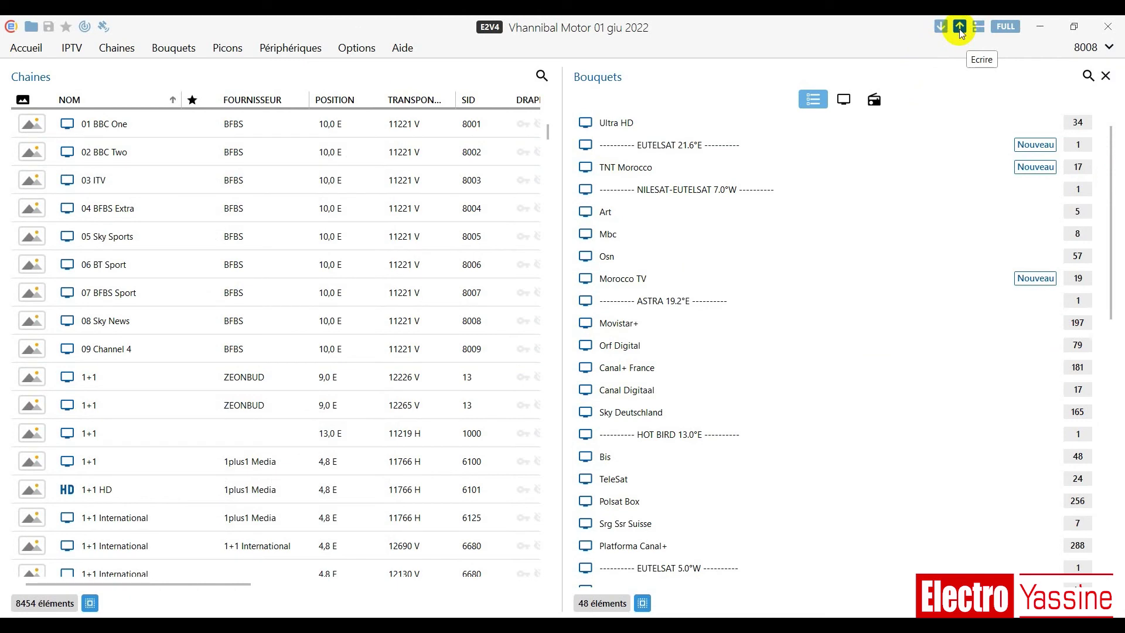
Write the settings to DREAM 920 only, leaving the 8008 receiver unticked.
click(958, 27)
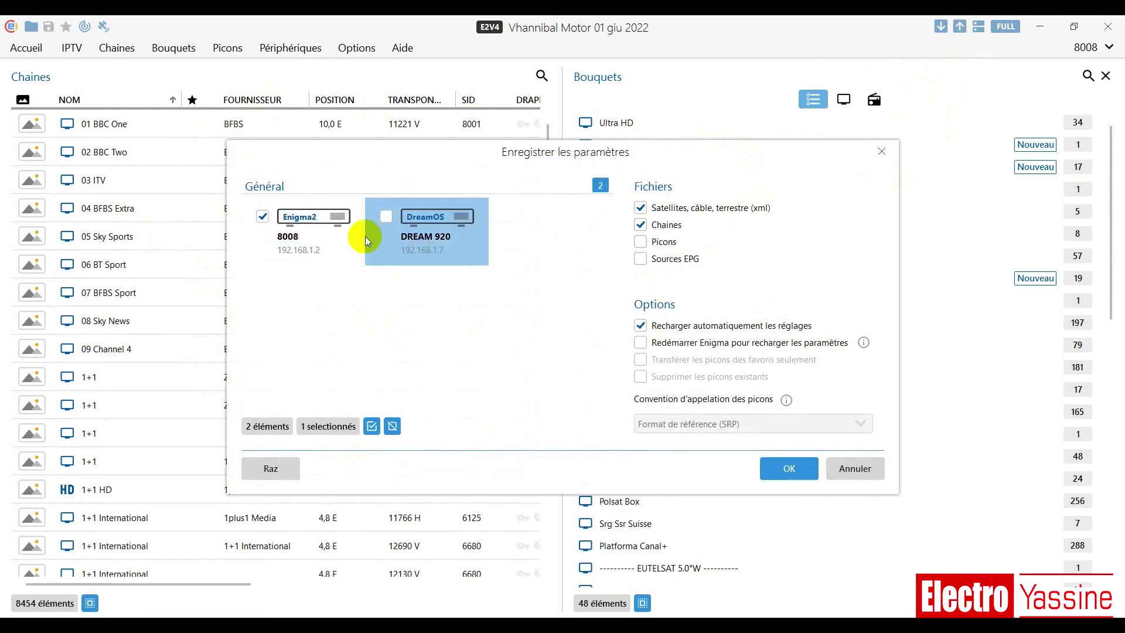
click(263, 218)
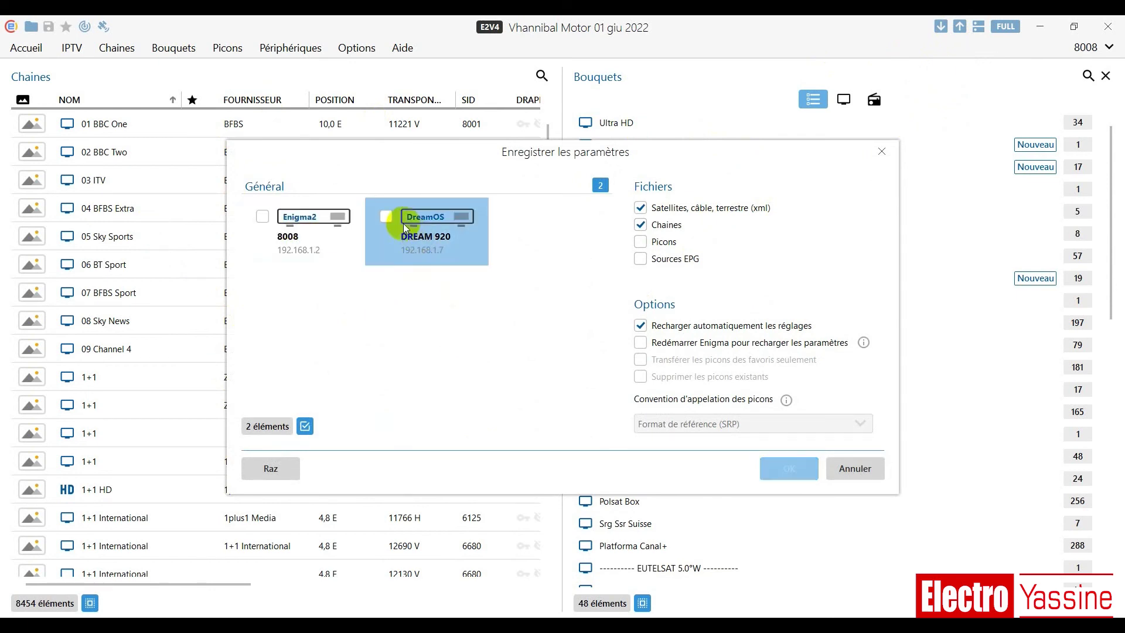
click(386, 217)
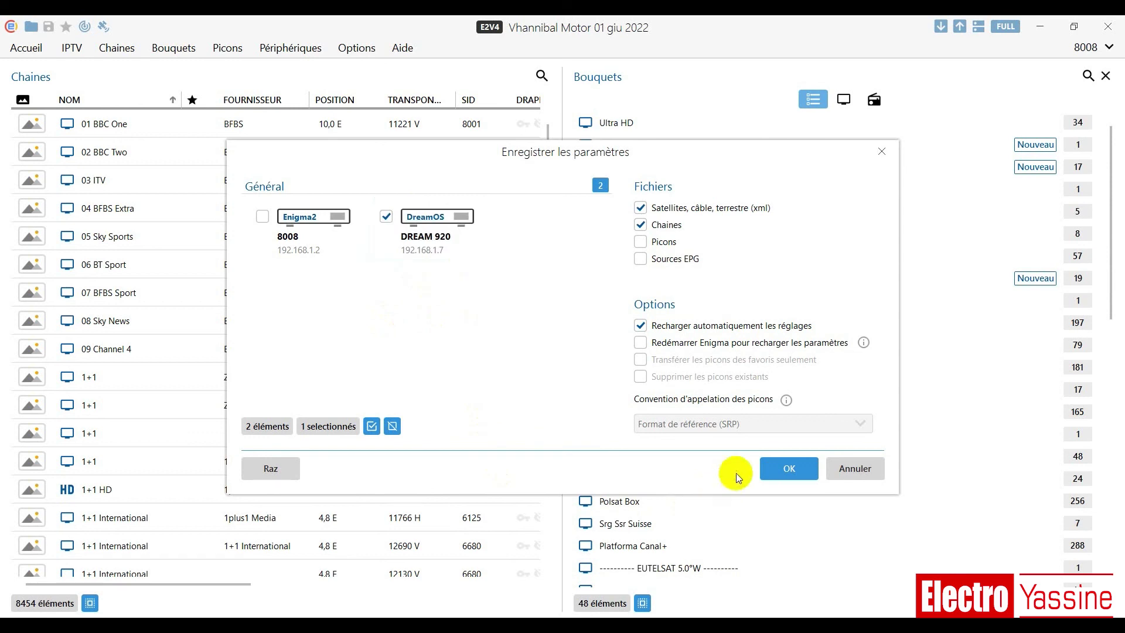
click(771, 467)
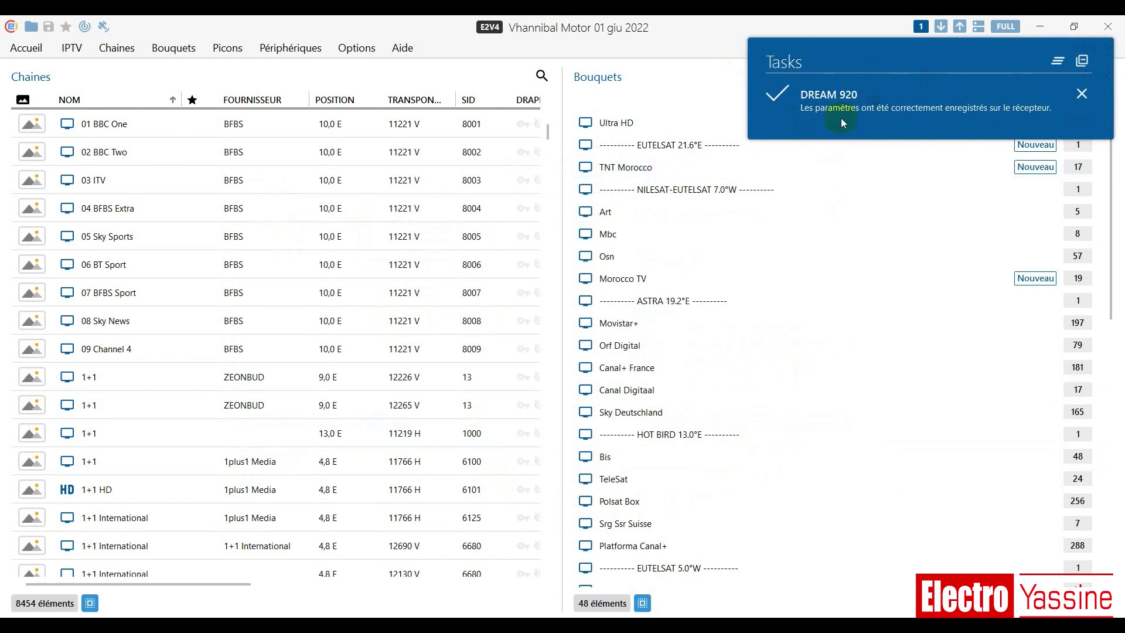
Move the Art bouquet onto the NILESAT separator and dismiss the task notification.
click(24, 114)
click(814, 212)
drag(813, 212, 792, 198)
click(1083, 94)
click(529, 265)
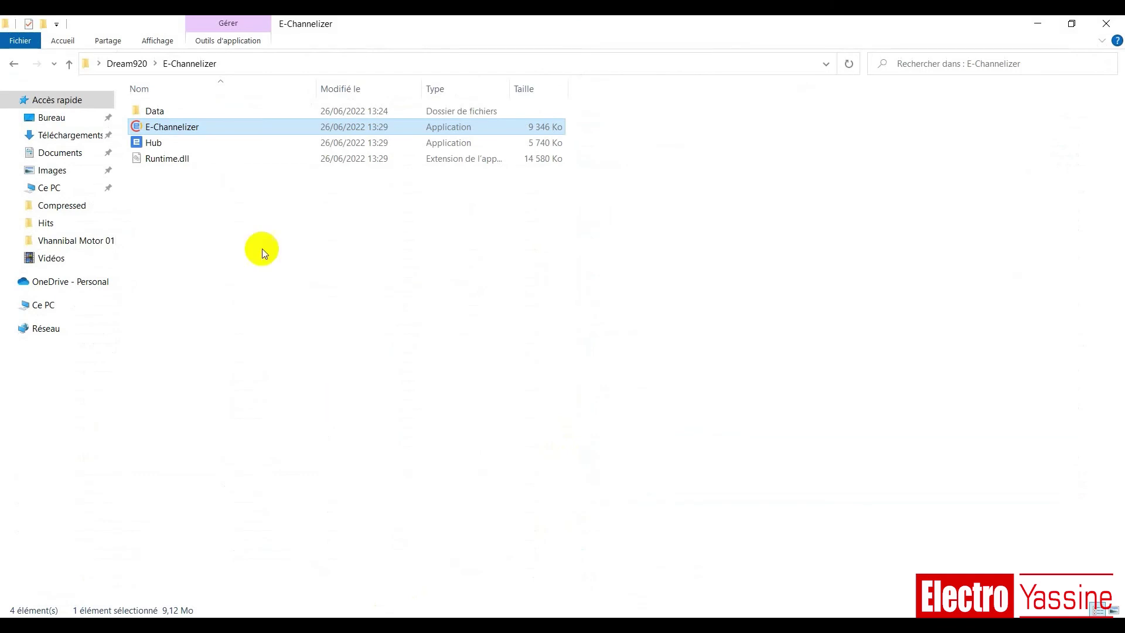
Go back to the Dream920 folder and select the dreamboxEDIT shortcut, then the dreamset2413x64 folder.
click(14, 65)
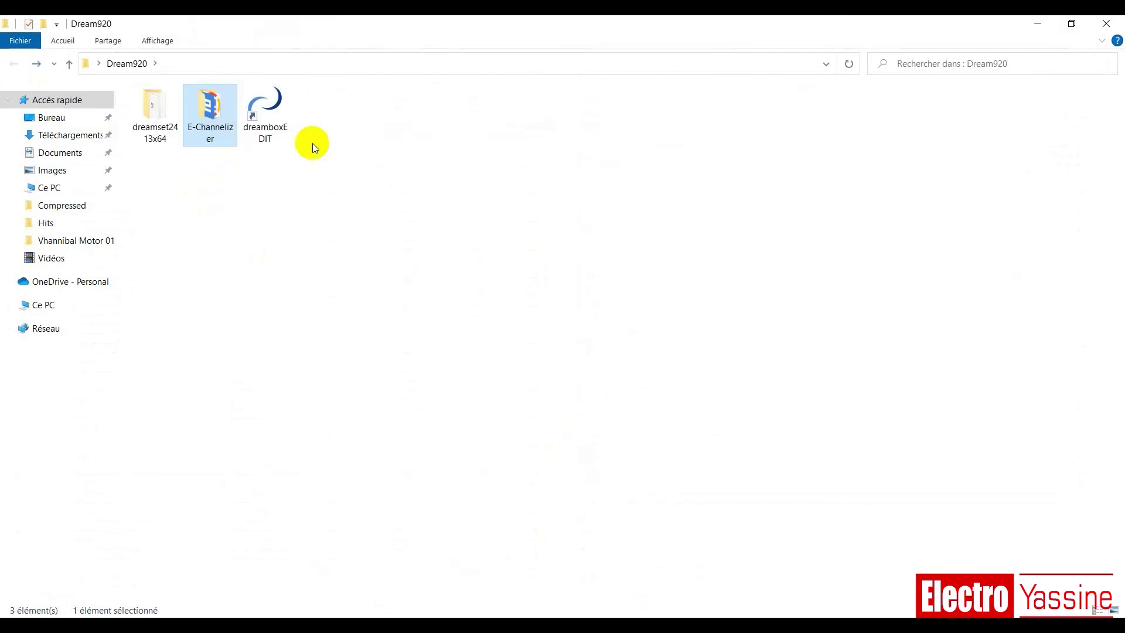
click(269, 129)
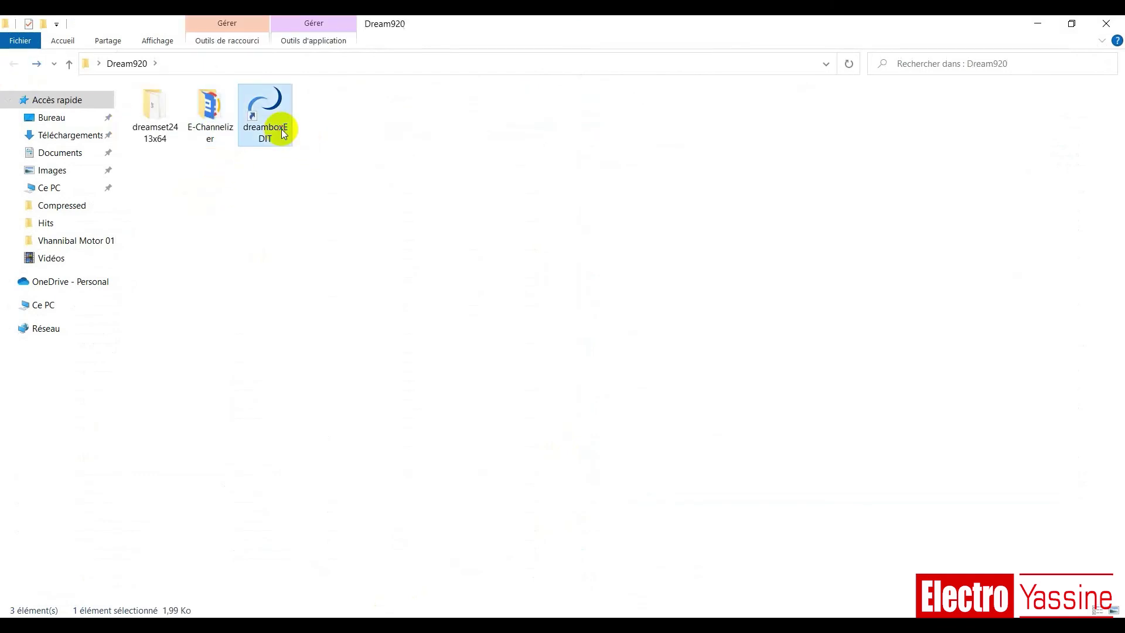
click(155, 117)
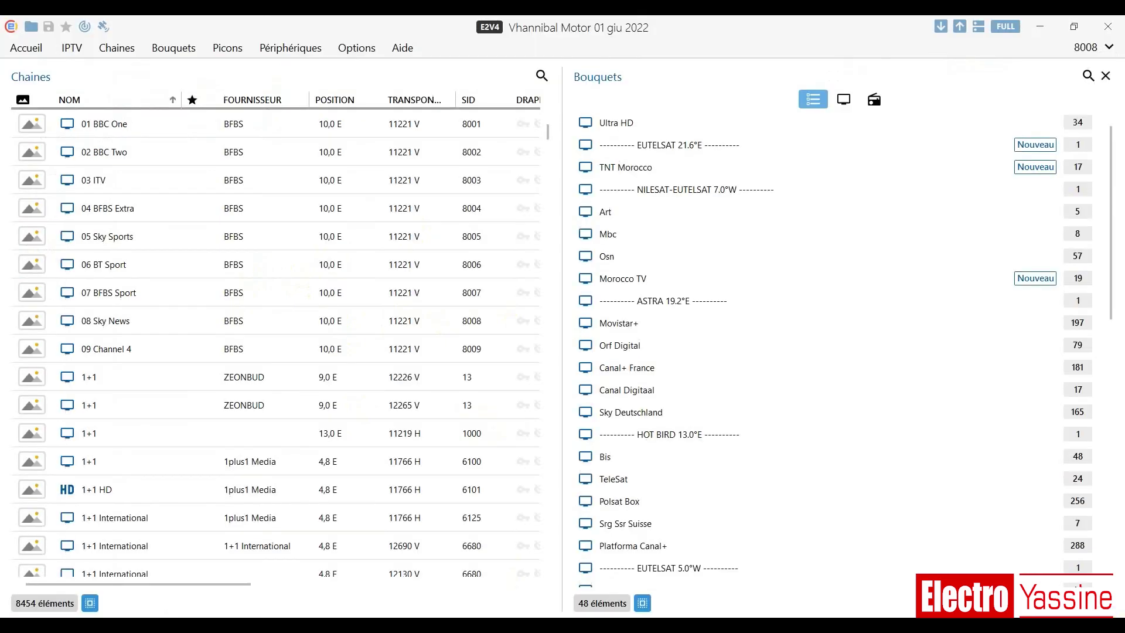
click(526, 410)
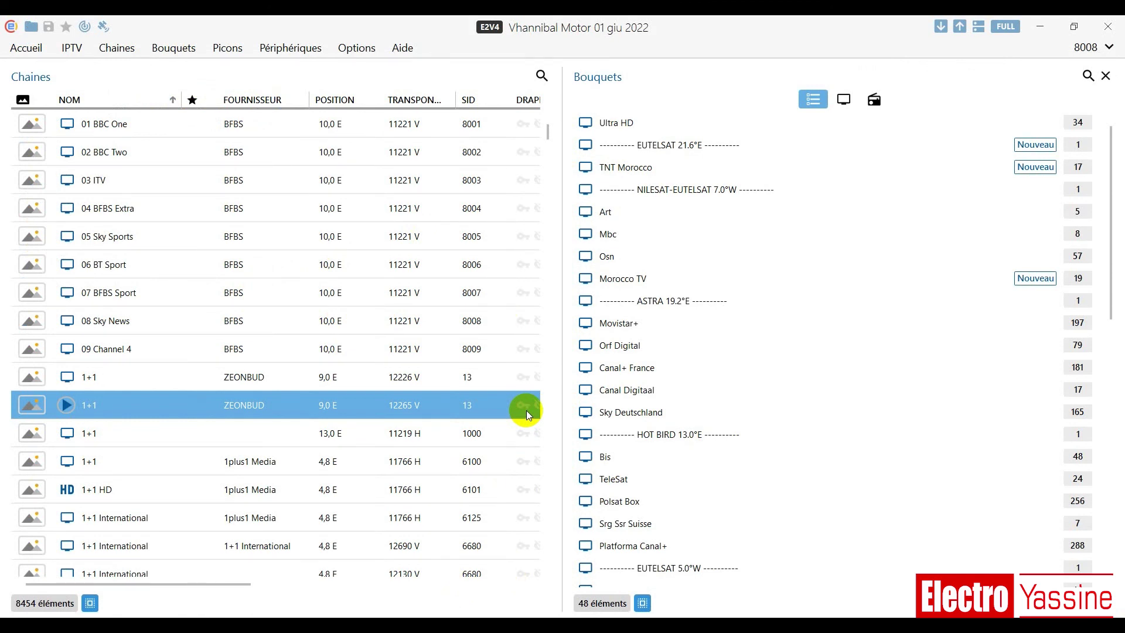
click(423, 368)
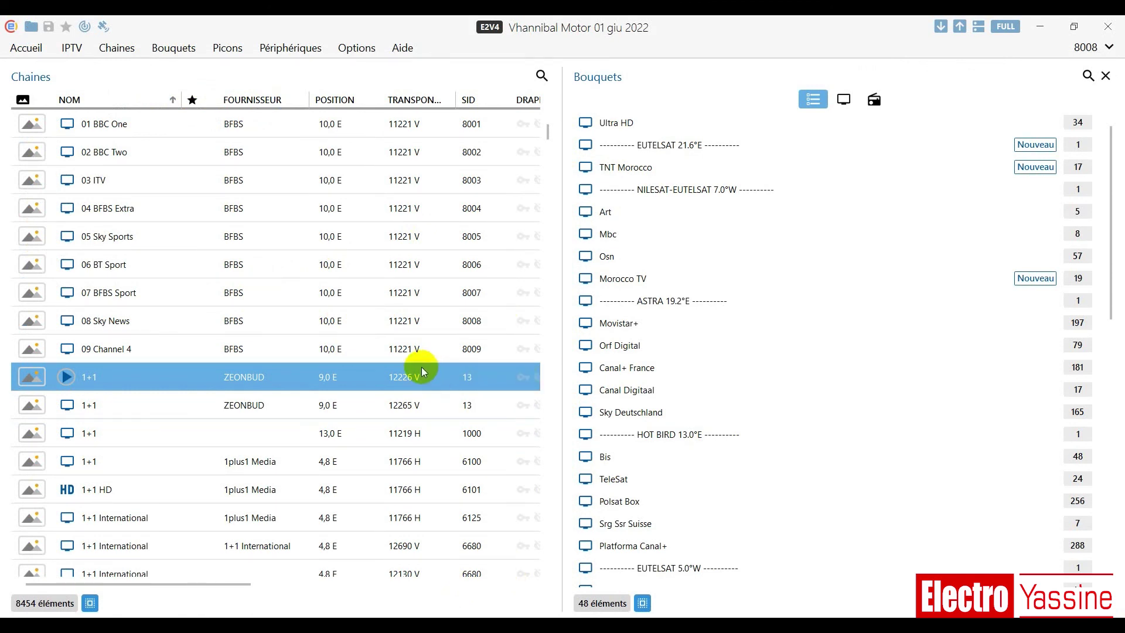
click(609, 527)
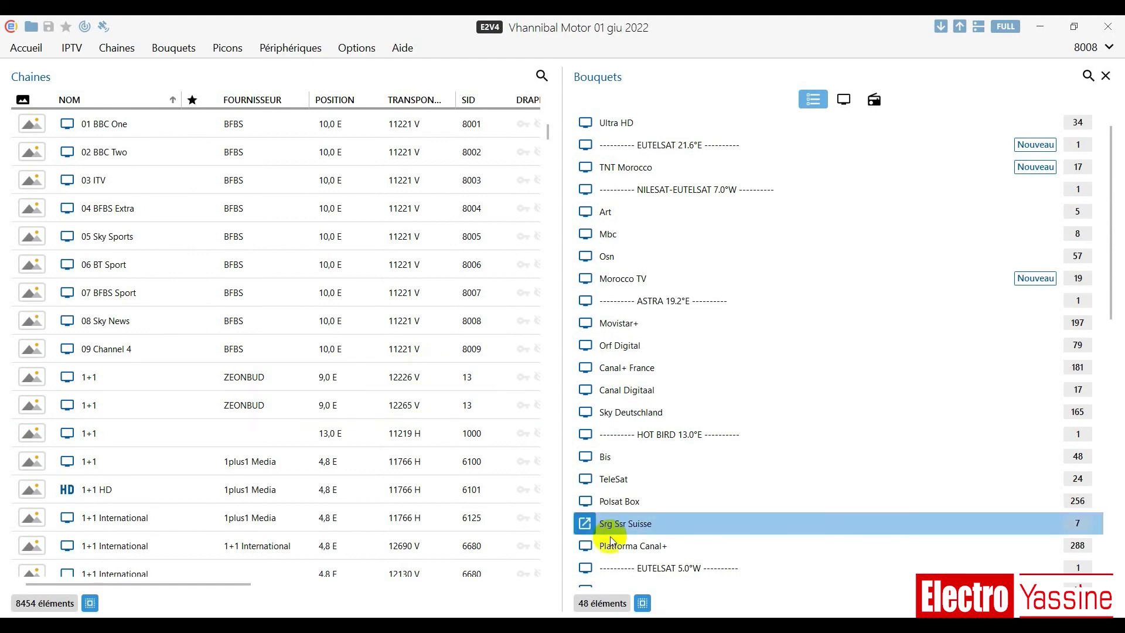